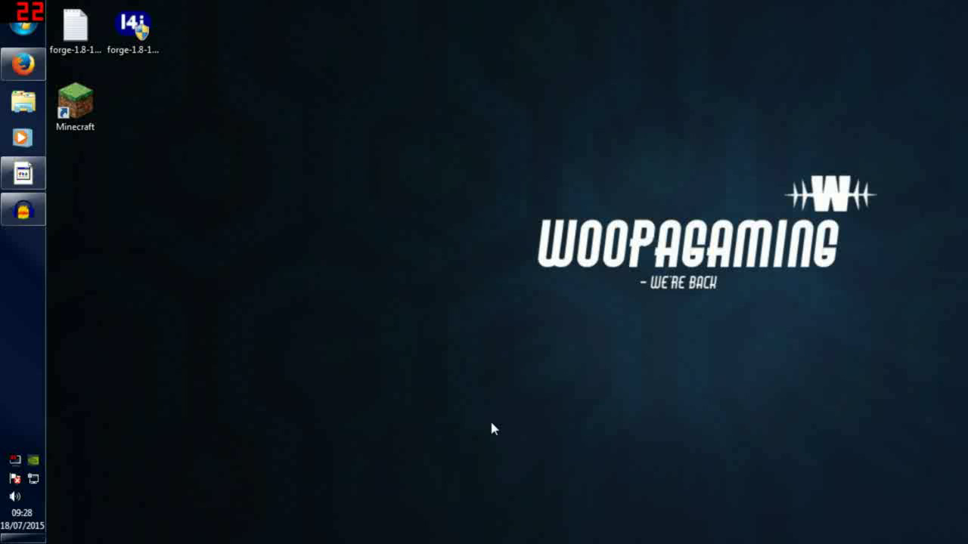
Look over the recommended Forge installer downloads on the Minecraft Forge site in Firefox, and return to the desktop.
{"action": "left_click", "coordinate": [22, 65]}
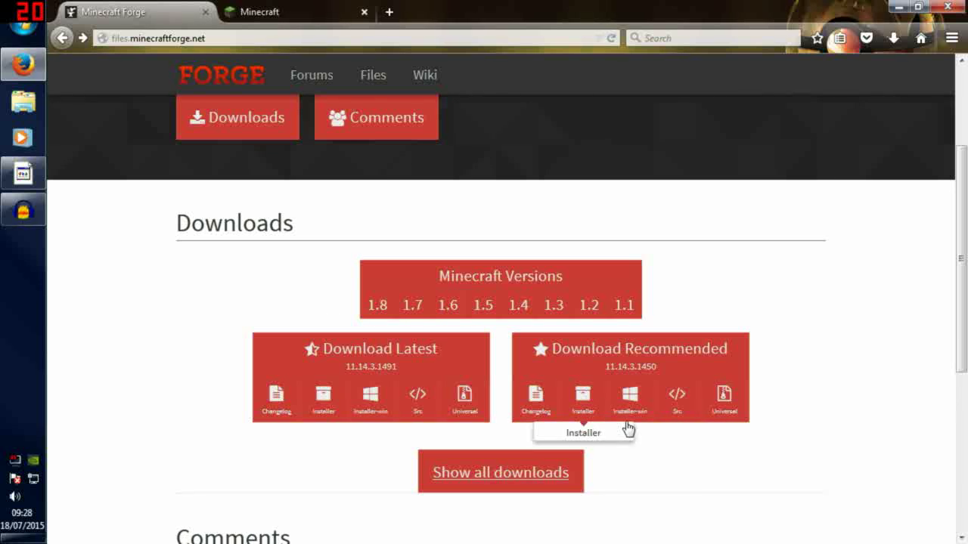
{"action": "left_click", "coordinate": [902, 7]}
Launch the forge-1.8-11.14.3.1450 Windows installer from the desktop and choose the Install server option.
{"action": "left_click", "coordinate": [138, 52]}
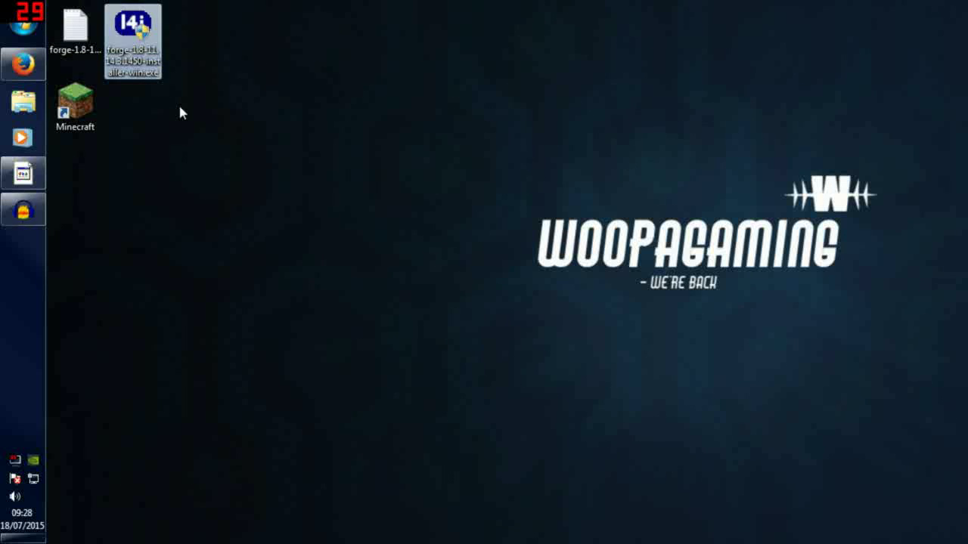
{"action": "double_click", "coordinate": [142, 35]}
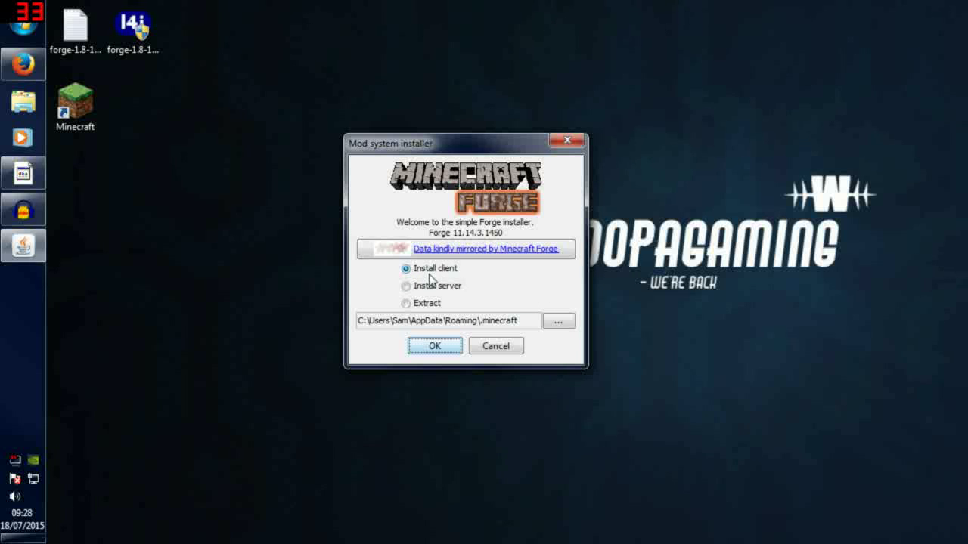
{"action": "left_click", "coordinate": [405, 286]}
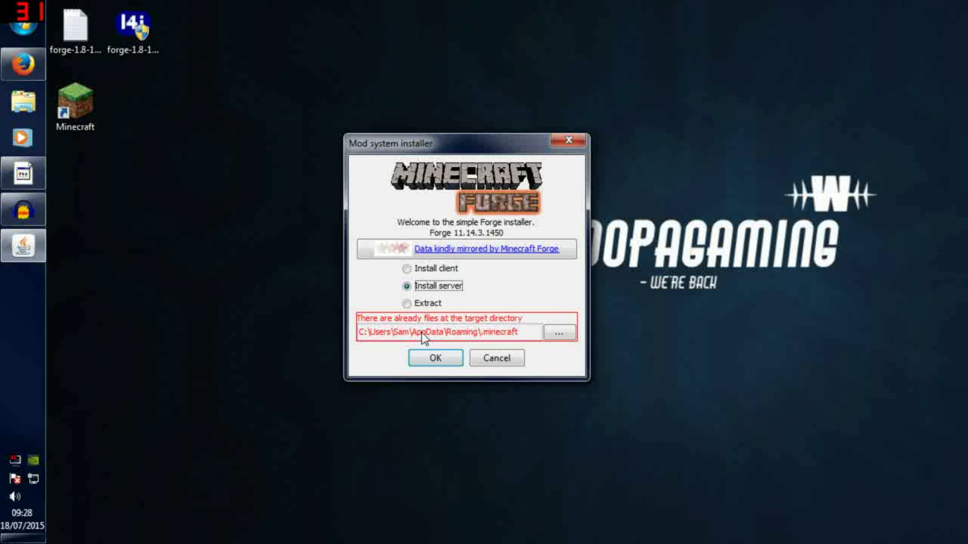
Create a folder named Forge Server on the desktop and set it as the installation directory.
{"action": "left_click", "coordinate": [559, 333]}
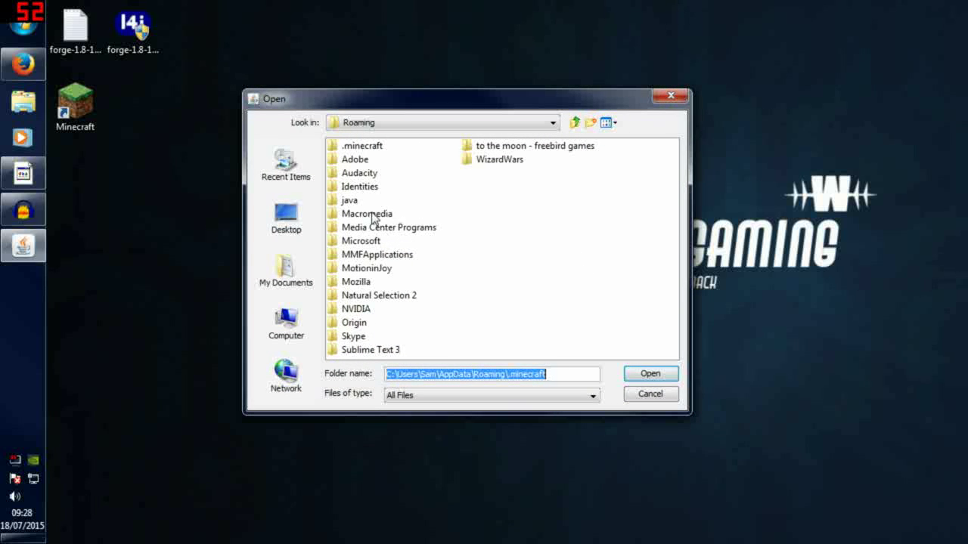
{"action": "left_click", "coordinate": [292, 229]}
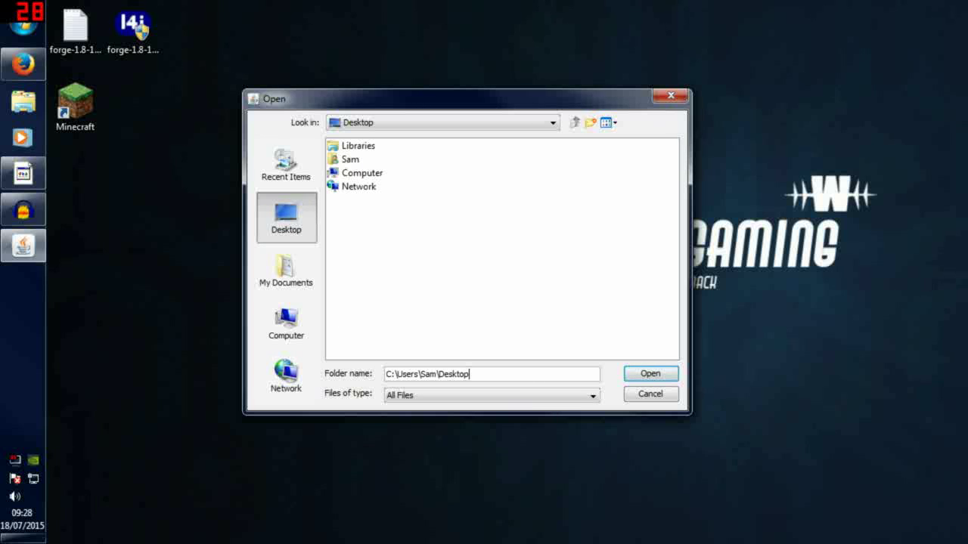
{"action": "left_click", "coordinate": [589, 123]}
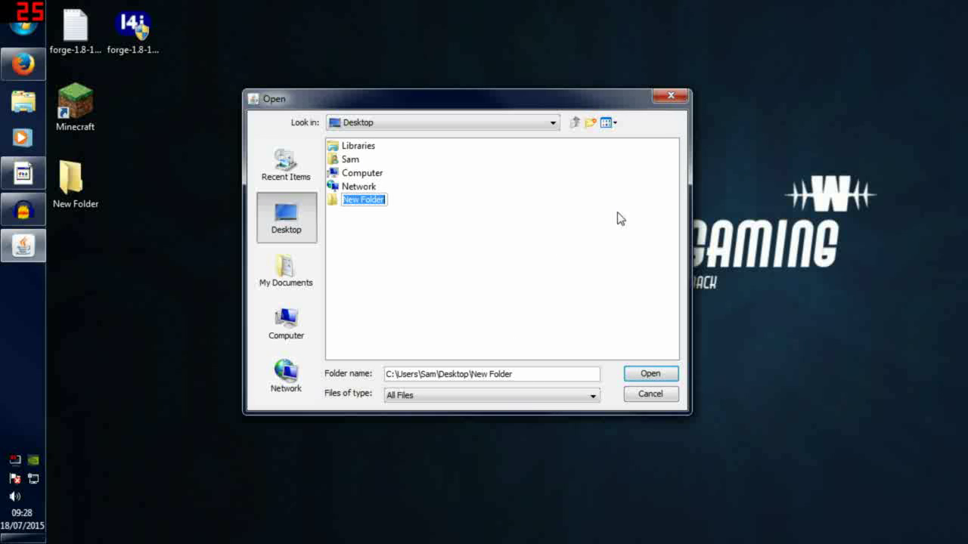
{"action": "type", "text": "F"}
{"action": "type", "text": "orge Server"}
{"action": "key", "text": "Return"}
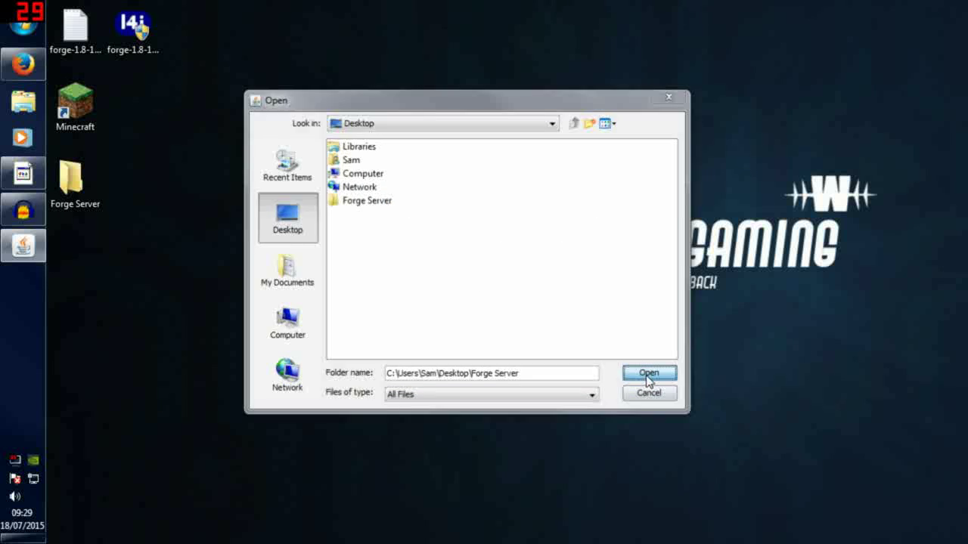
{"action": "left_click", "coordinate": [647, 376]}
Install the Forge server and open the Forge Server folder from the desktop.
{"action": "left_click", "coordinate": [436, 347]}
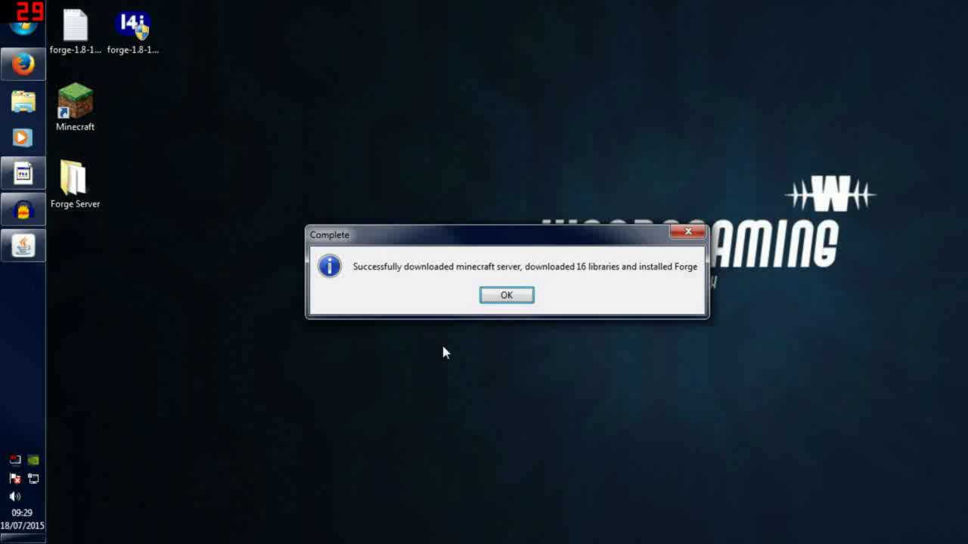
{"action": "left_click", "coordinate": [506, 296]}
{"action": "double_click", "coordinate": [74, 182]}
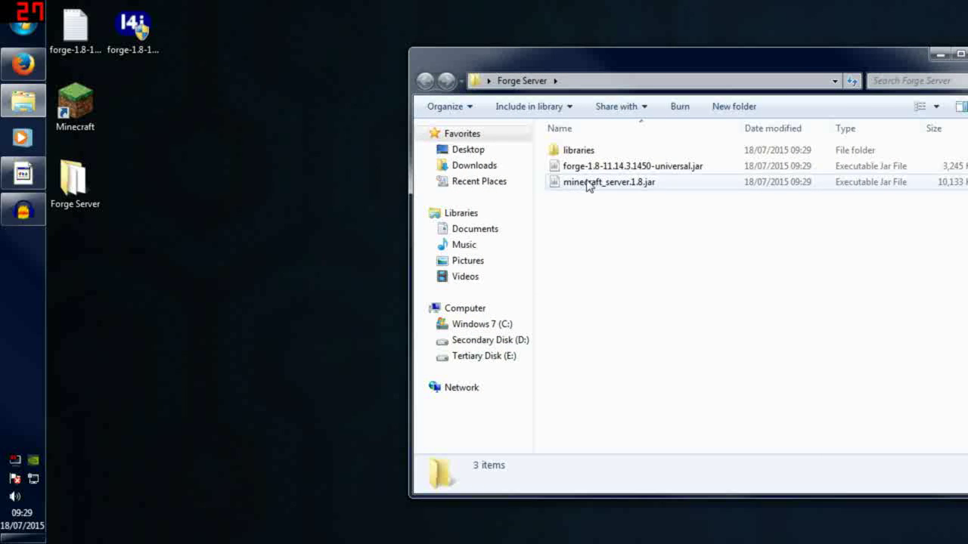
{"action": "left_click_drag", "start_coordinate": [622, 65], "coordinate": [455, 56]}
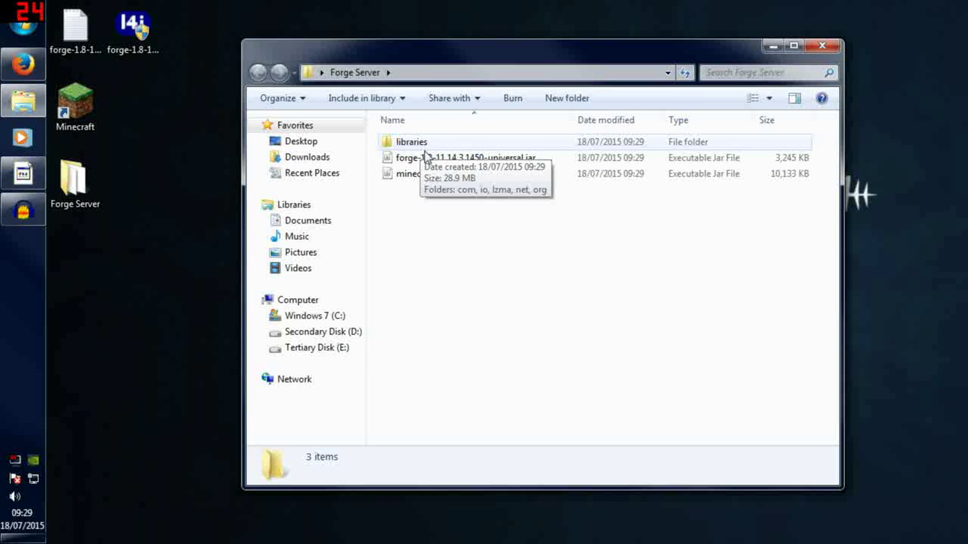
Create a new text document in the Forge Server folder and rename it server.bat, accepting the extension change.
{"action": "right_click", "coordinate": [445, 240]}
{"action": "mouse_move", "coordinate": [512, 422]}
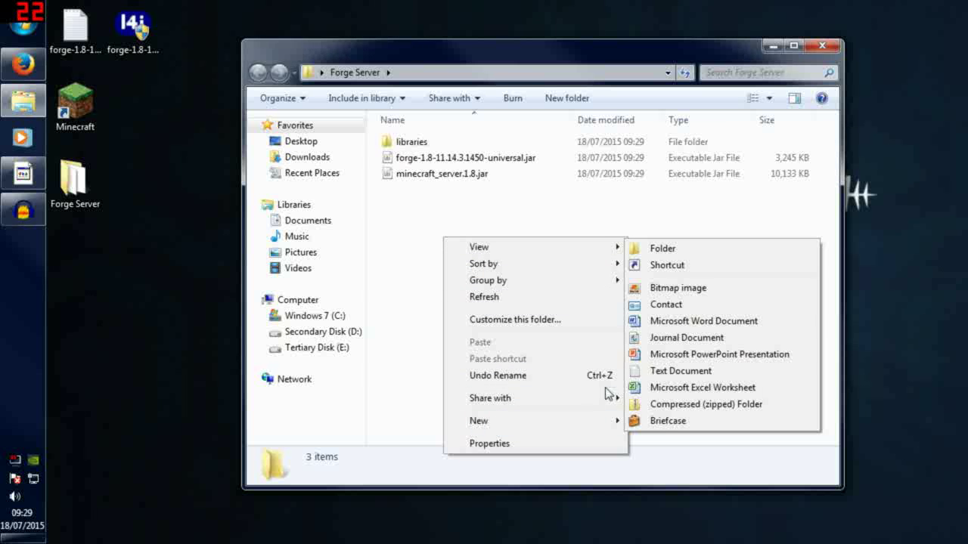
{"action": "left_click", "coordinate": [675, 371]}
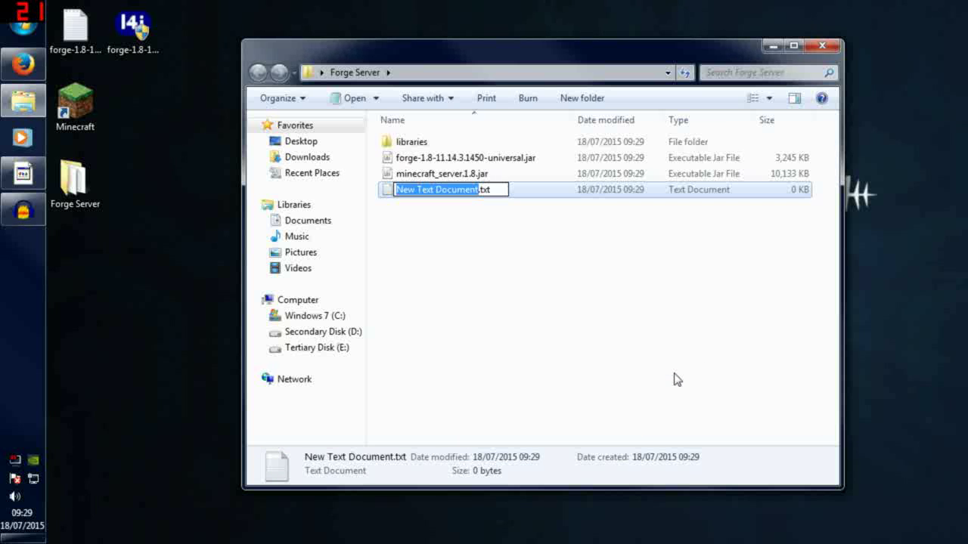
{"action": "key", "text": "ctrl+a"}
{"action": "type", "text": "serv"}
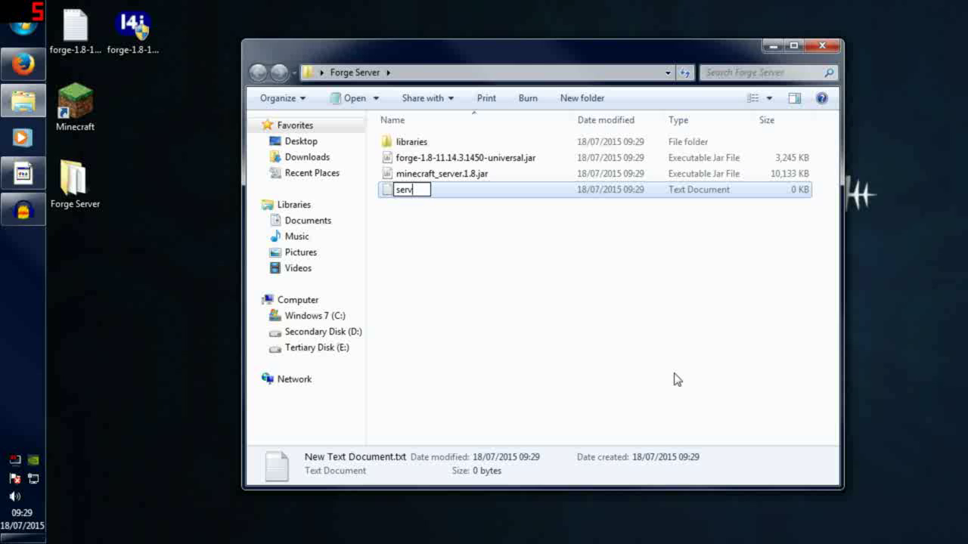
{"action": "type", "text": "er.bat"}
{"action": "key", "text": "Return"}
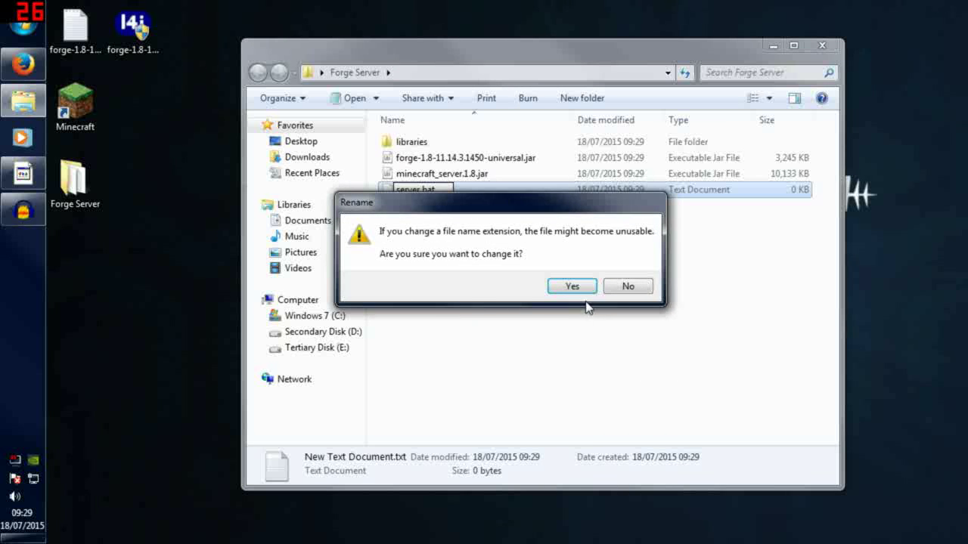
{"action": "left_click", "coordinate": [569, 287]}
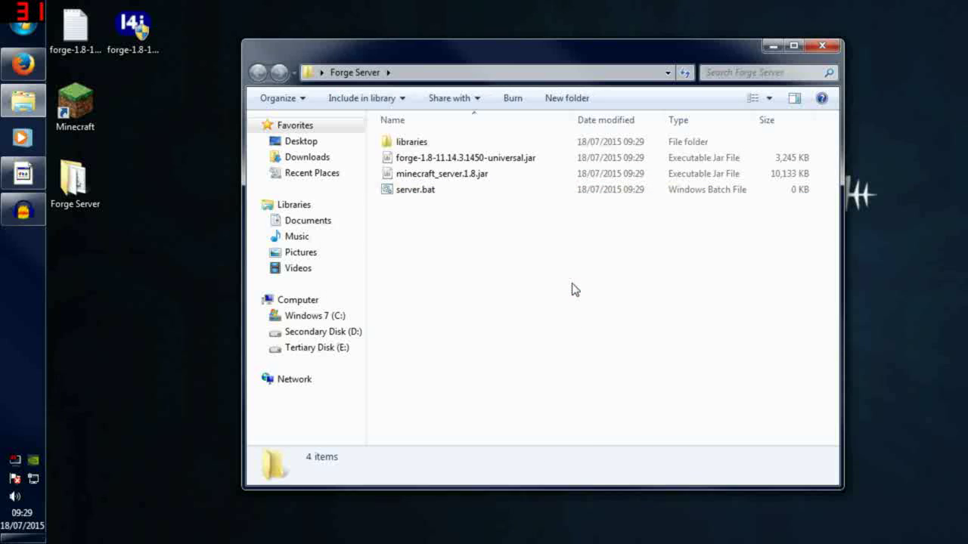
Edit server.bat in Notepad to contain java -jar forge-1.8-11.14.3.1450-universal.jar, using the jar's copied file name, then save and close it.
{"action": "left_click", "coordinate": [426, 195]}
{"action": "right_click", "coordinate": [424, 192]}
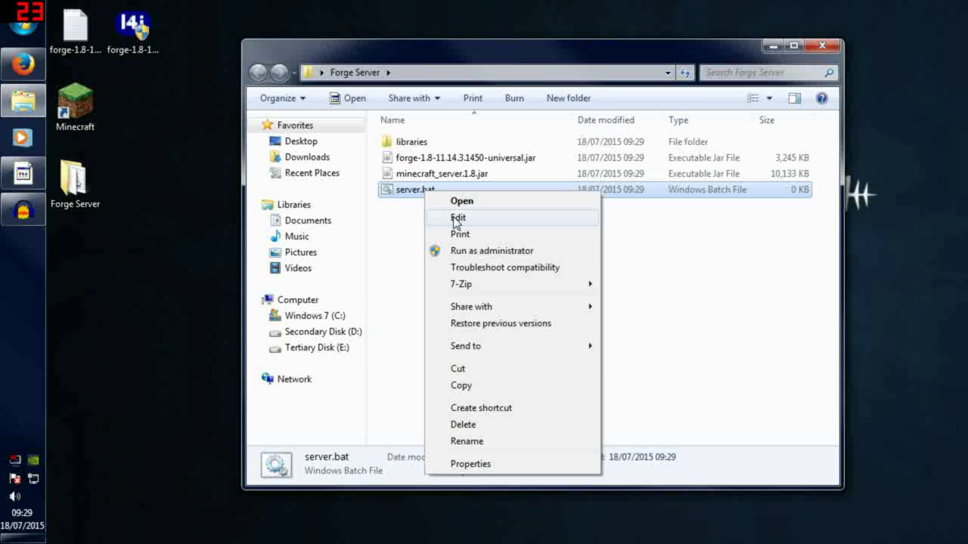
{"action": "left_click", "coordinate": [456, 219]}
{"action": "left_click_drag", "start_coordinate": [368, 156], "coordinate": [570, 183]}
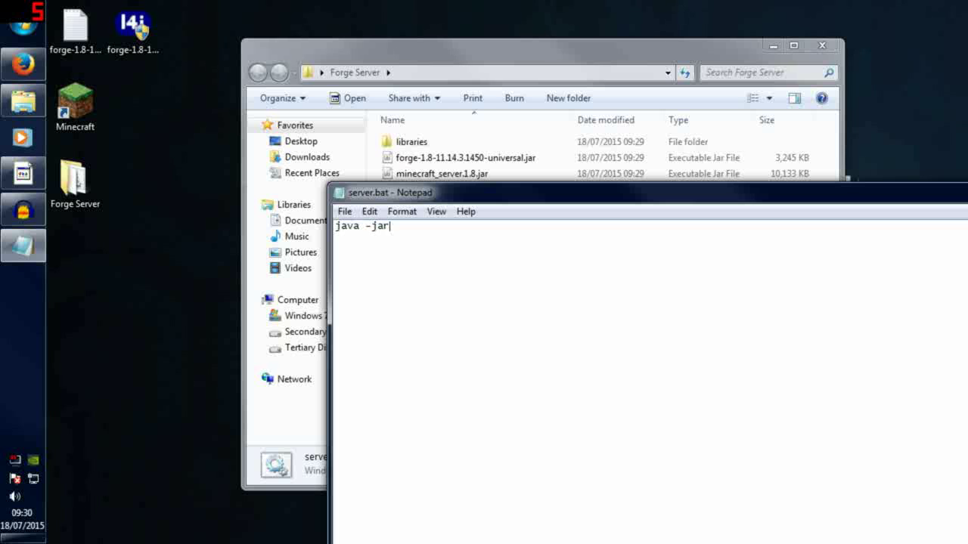
{"action": "left_click", "coordinate": [518, 157]}
{"action": "left_click", "coordinate": [519, 157]}
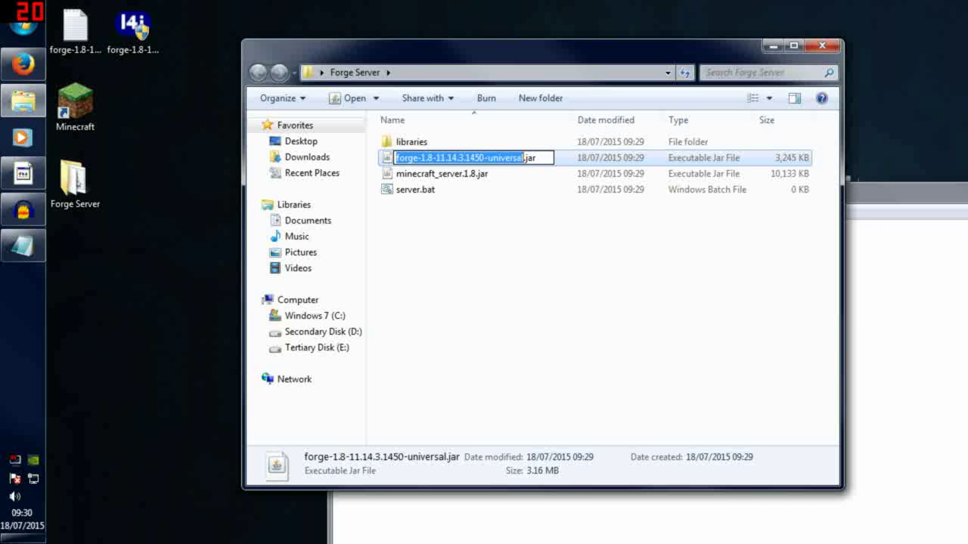
{"action": "key", "text": "ctrl+a"}
{"action": "key", "text": "ctrl+c"}
{"action": "key", "text": "alt+Tab"}
{"action": "key", "text": "ctrl+v"}
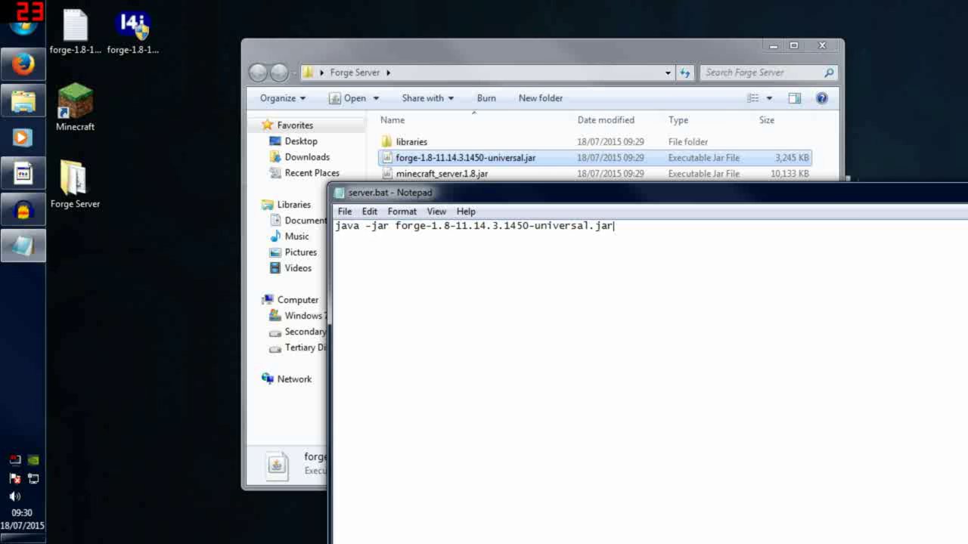
{"action": "left_click_drag", "start_coordinate": [659, 192], "coordinate": [359, 185]}
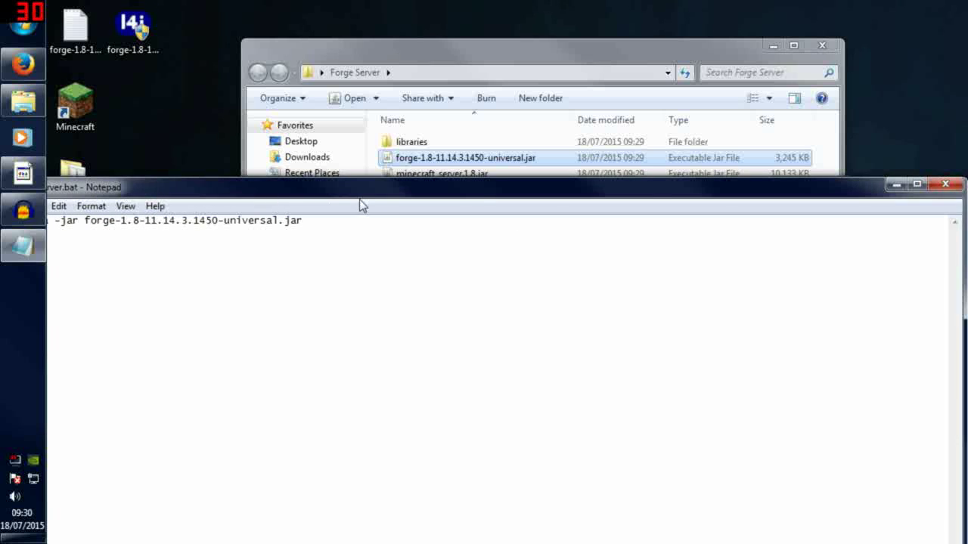
{"action": "left_click", "coordinate": [944, 180]}
Run server.bat to generate the server files, arranging the console and server windows clear of the folder.
{"action": "left_click", "coordinate": [458, 252]}
{"action": "double_click", "coordinate": [420, 191]}
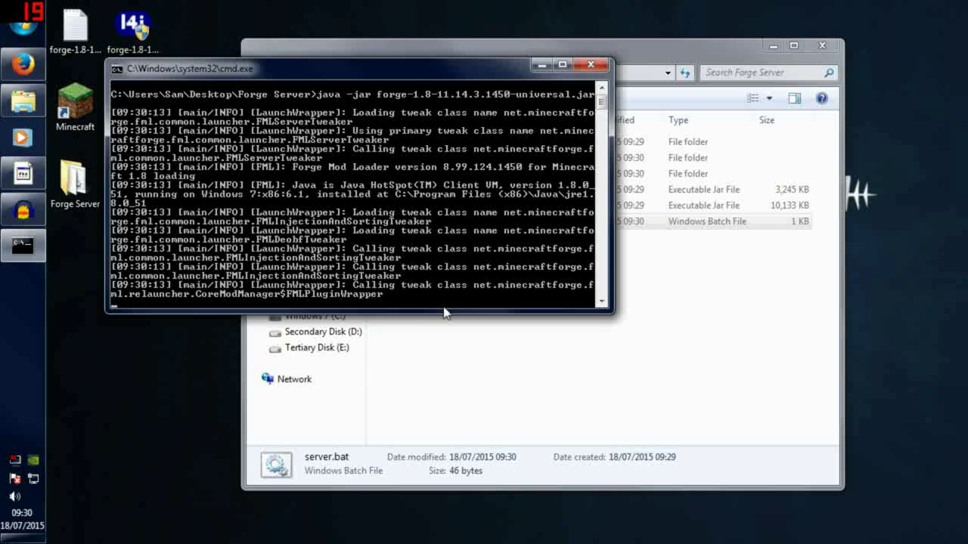
{"action": "left_click_drag", "start_coordinate": [445, 312], "coordinate": [420, 520]}
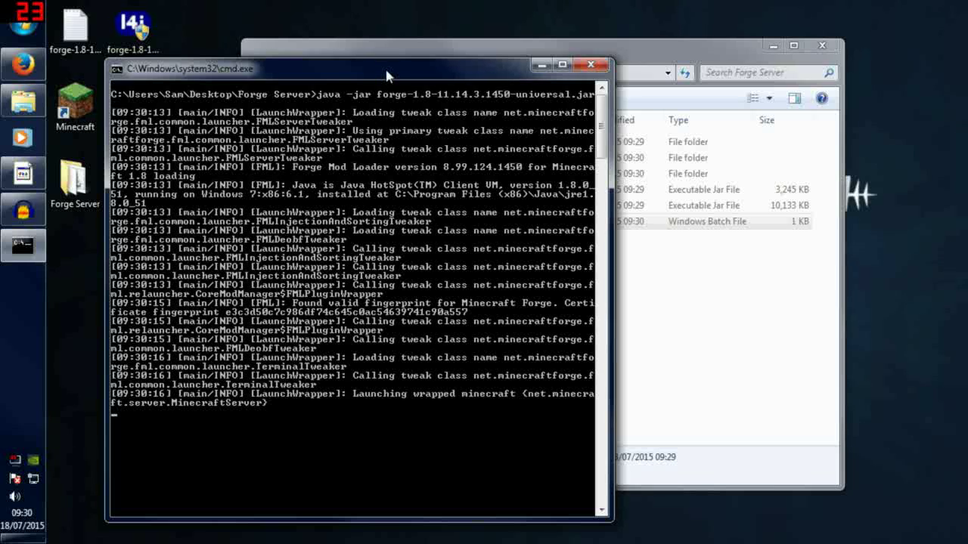
{"action": "left_click_drag", "start_coordinate": [385, 66], "coordinate": [349, 47]}
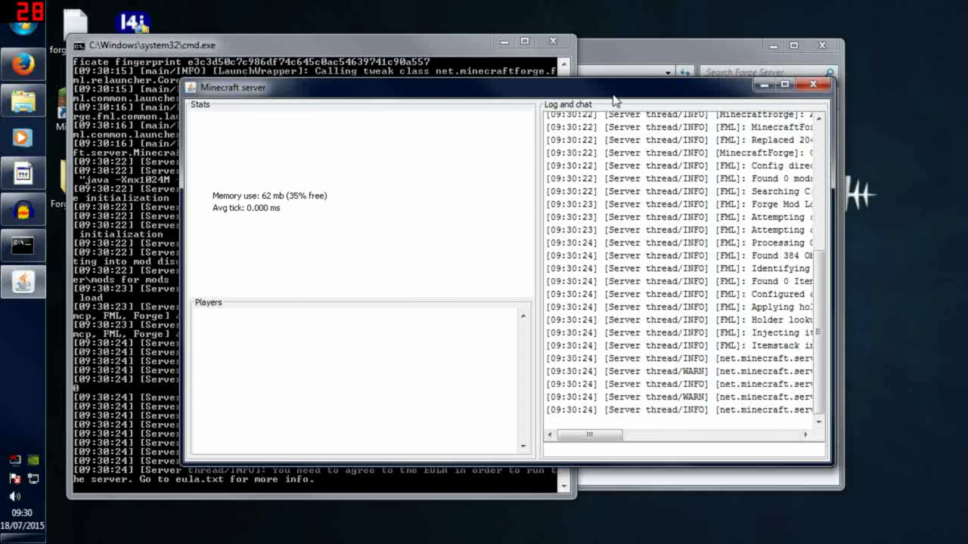
{"action": "left_click_drag", "start_coordinate": [584, 93], "coordinate": [402, 119]}
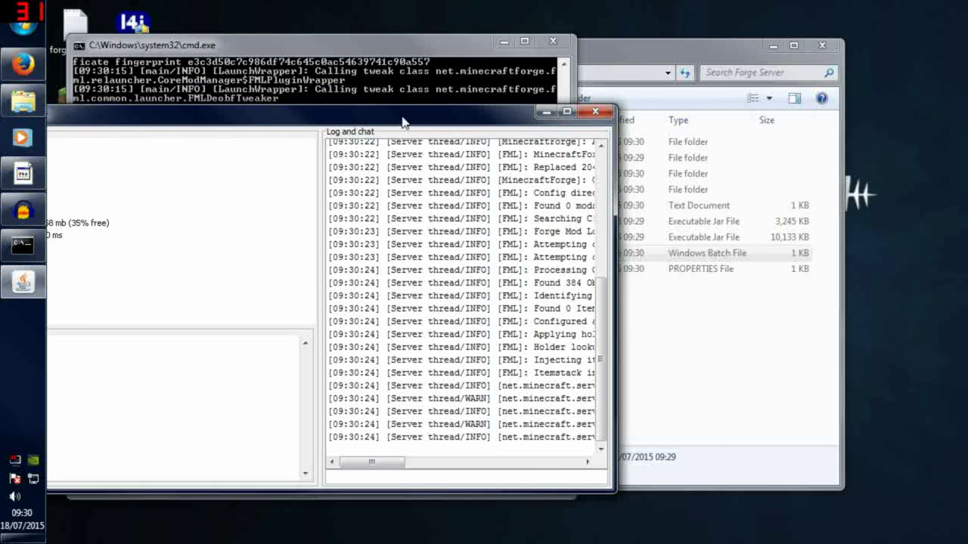
Change the setting in eula.txt to eula=true, then save and close the file.
{"action": "left_click", "coordinate": [638, 55]}
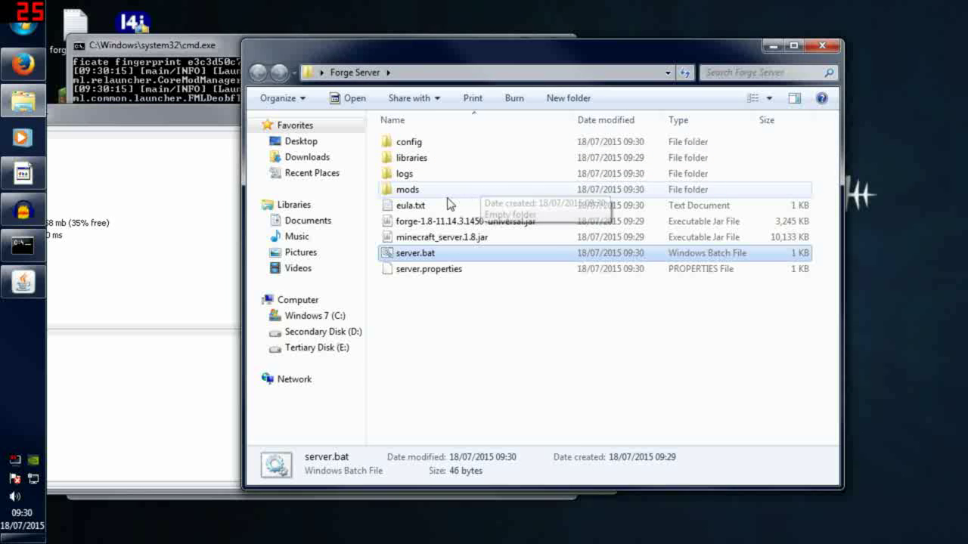
{"action": "left_click", "coordinate": [402, 210]}
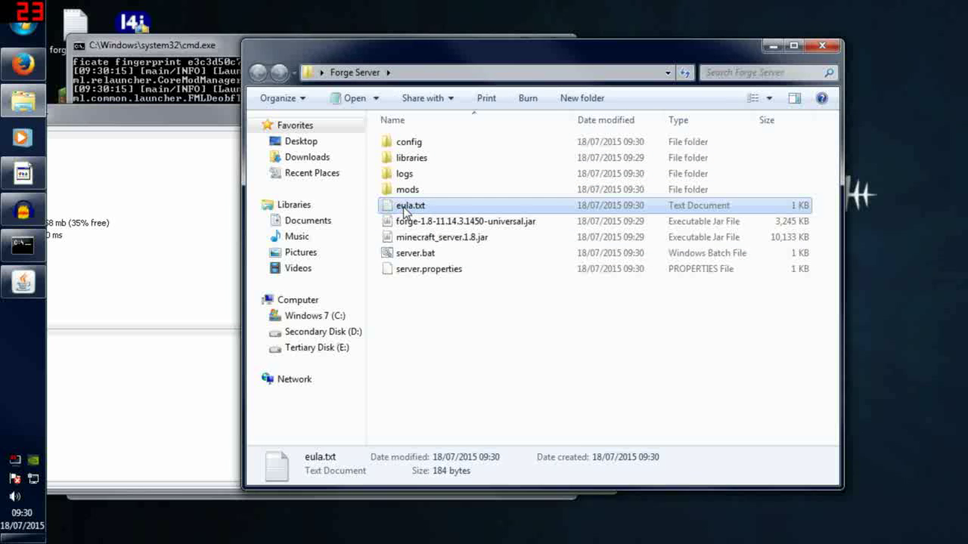
{"action": "double_click", "coordinate": [422, 208]}
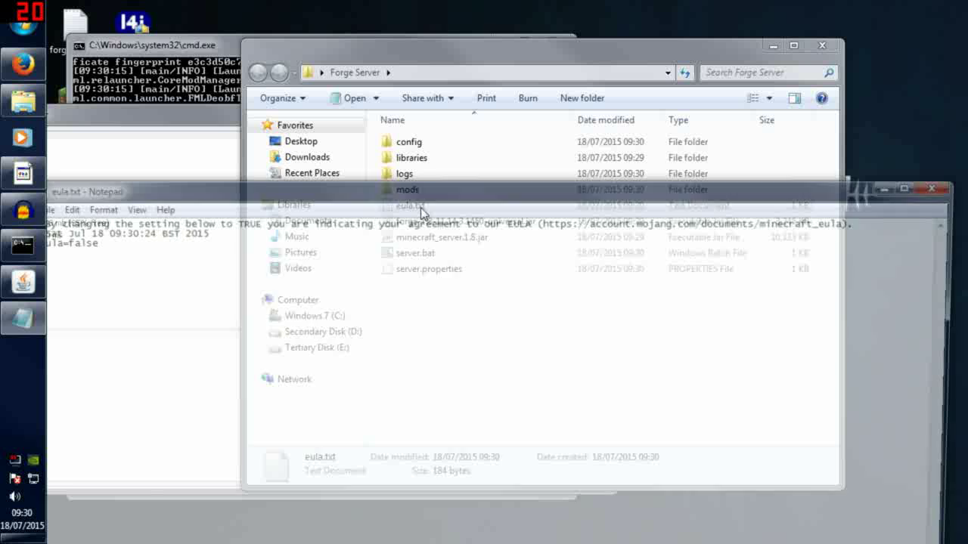
{"action": "left_click_drag", "start_coordinate": [388, 190], "coordinate": [512, 179]}
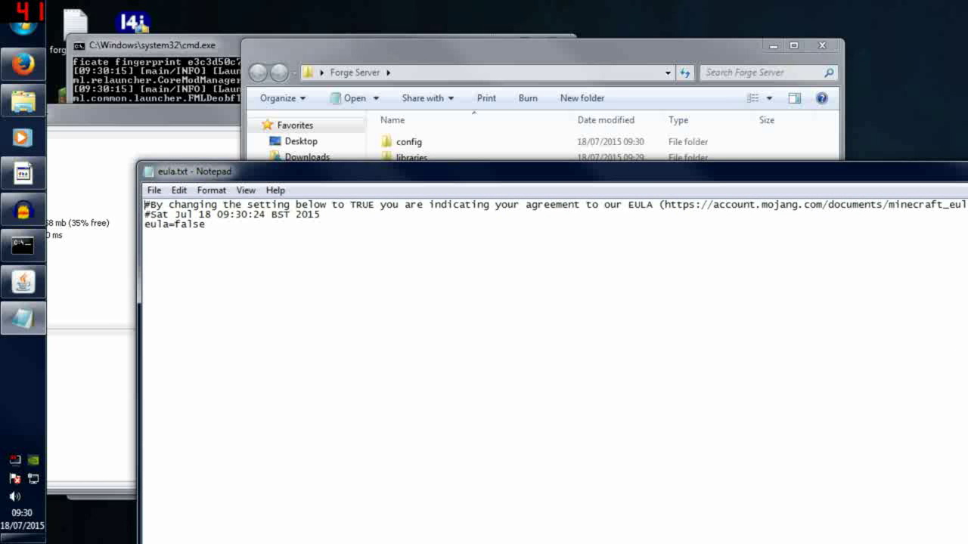
{"action": "key", "text": "shift+Left"}
{"action": "key", "text": "shift+Left"}
{"action": "key", "text": "shift+Left"}
{"action": "key", "text": "shift+Left"}
{"action": "key", "text": "shift+Left"}
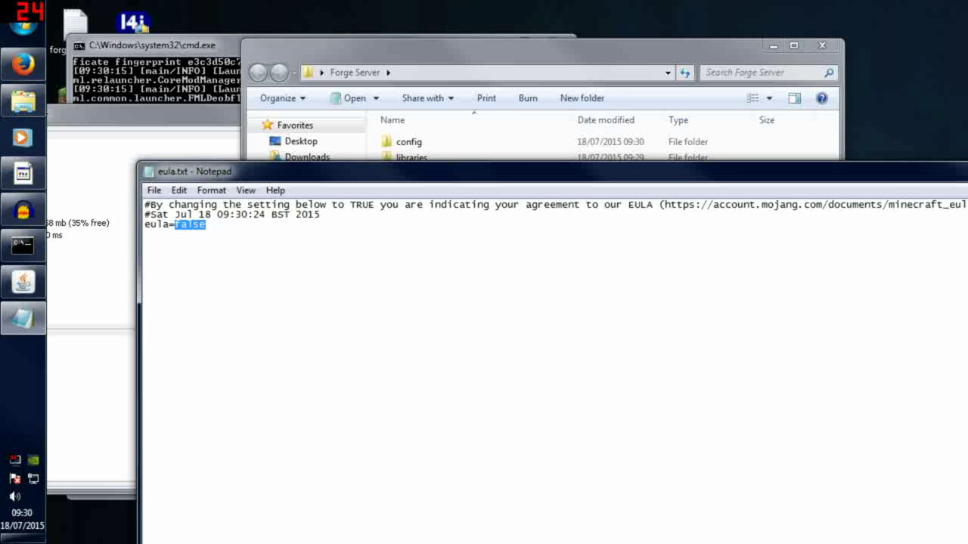
{"action": "type", "text": "tru"}
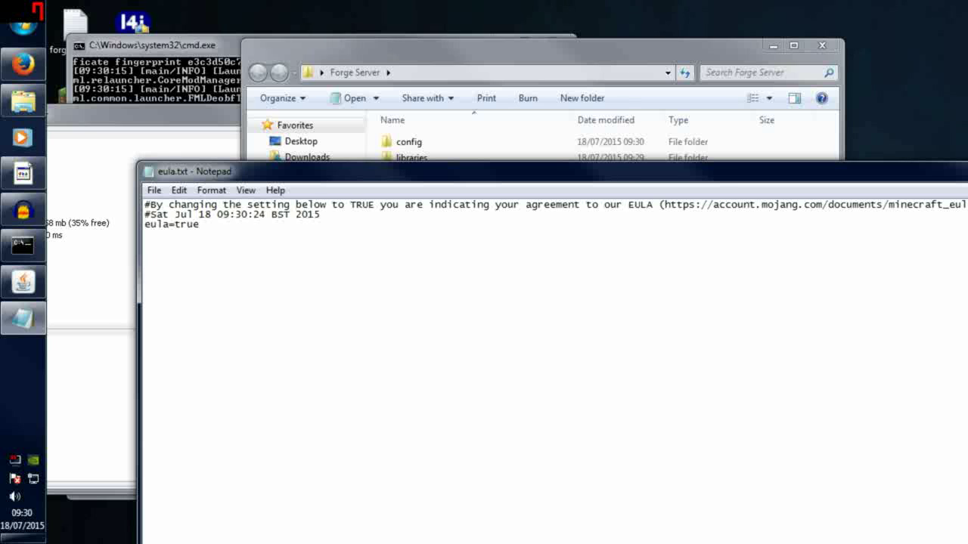
{"action": "key", "text": "ctrl+s"}
{"action": "key", "text": "alt+F4"}
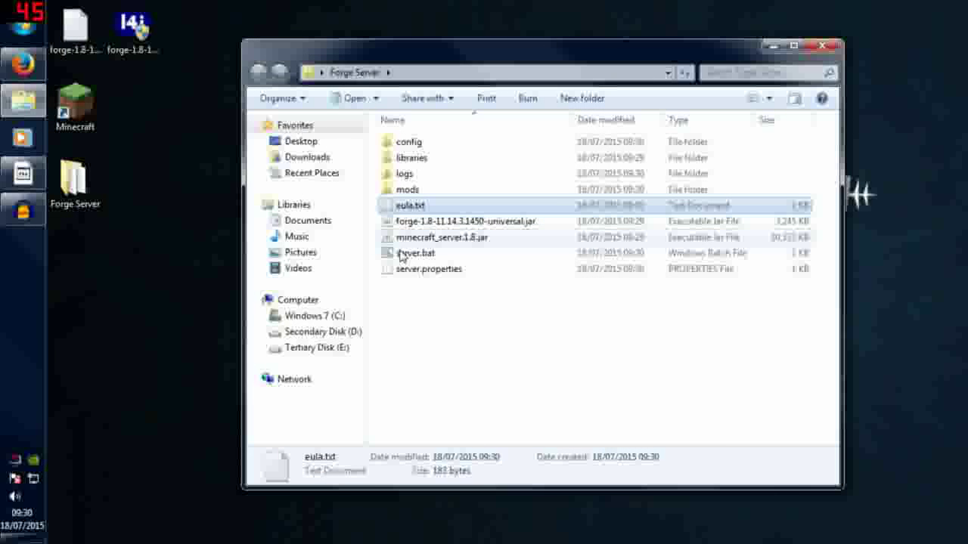
Start the server again with server.bat and enlarge and reposition its console window.
{"action": "double_click", "coordinate": [412, 253]}
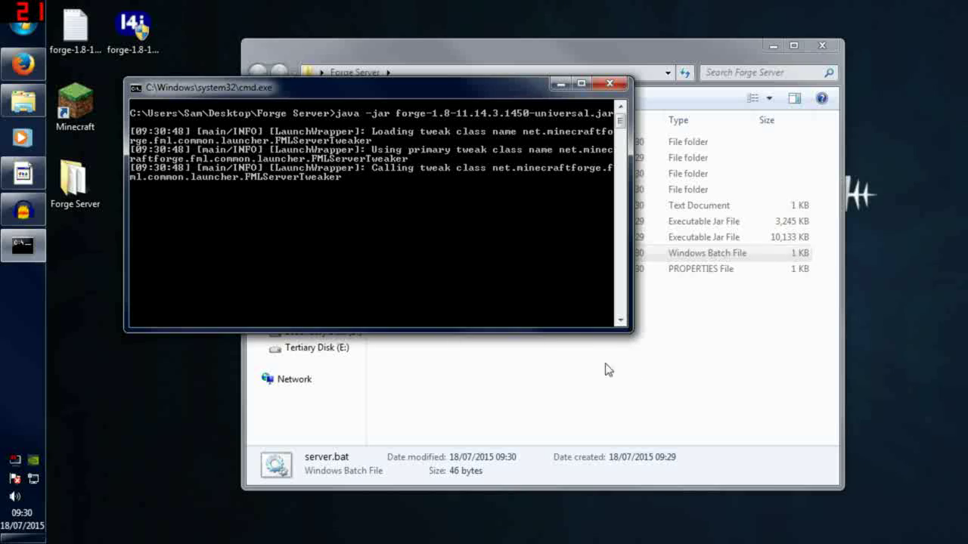
{"action": "left_click_drag", "start_coordinate": [560, 334], "coordinate": [560, 490]}
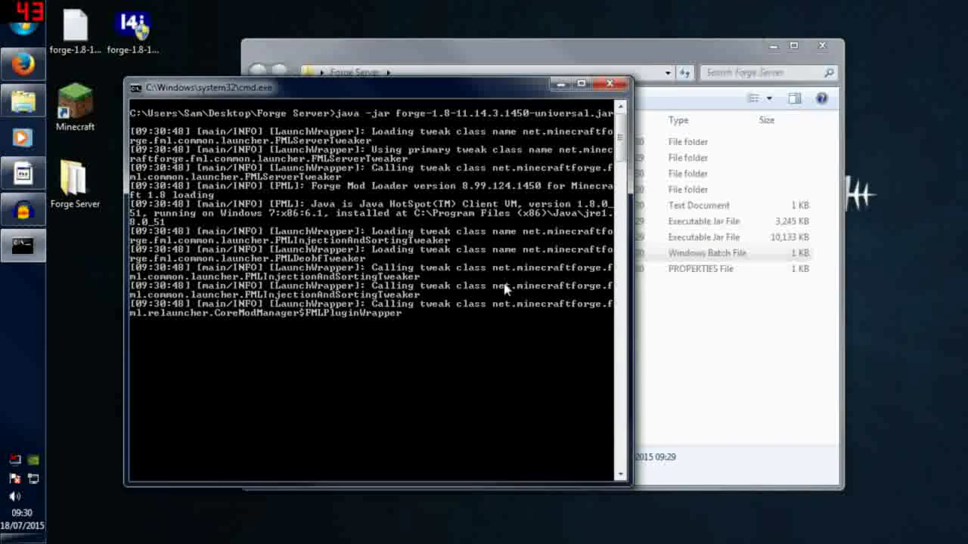
{"action": "left_click_drag", "start_coordinate": [408, 86], "coordinate": [374, 50]}
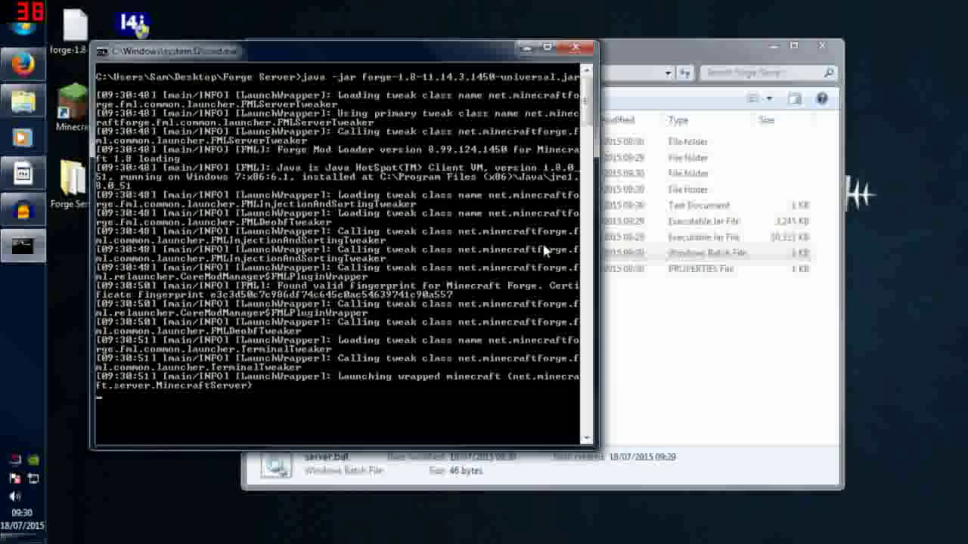
Move the Forge Server folder window clear of the console and allow the server's Java(TM) Platform SE binary through Windows Firewall on public networks.
{"action": "left_click", "coordinate": [633, 333]}
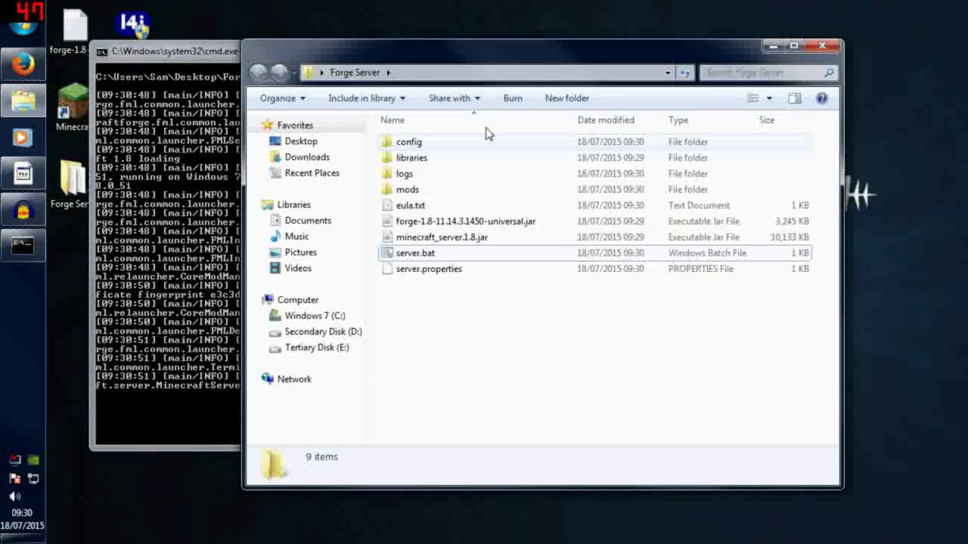
{"action": "left_click_drag", "start_coordinate": [482, 59], "coordinate": [628, 37]}
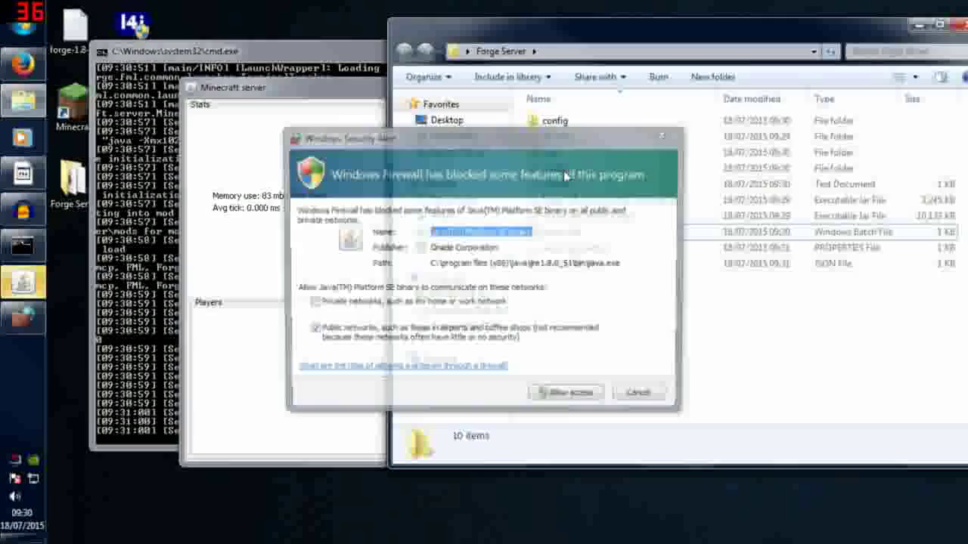
{"action": "left_click", "coordinate": [588, 397]}
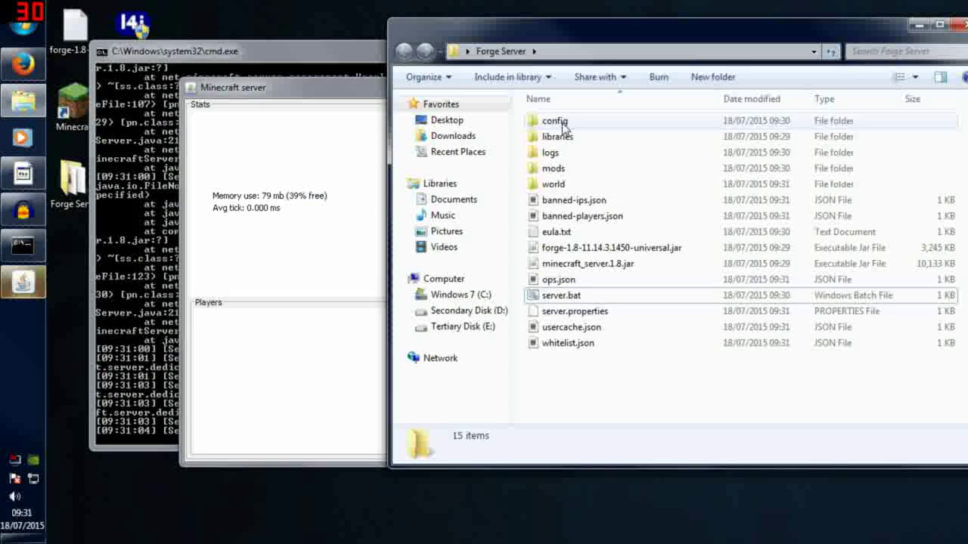
Examine the generated config, logs and mods folders inside Forge Server and return to the main server folder.
{"action": "double_click", "coordinate": [556, 122]}
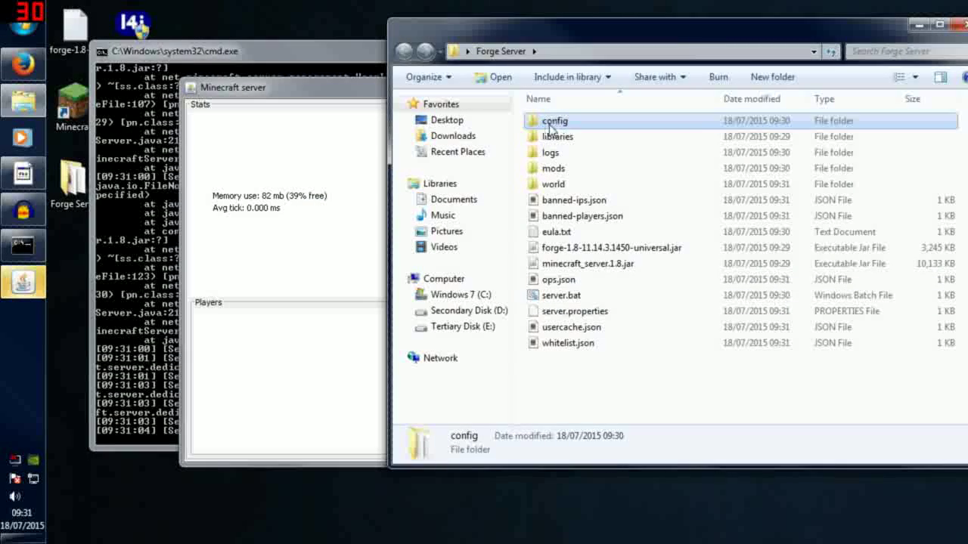
{"action": "left_click", "coordinate": [519, 63]}
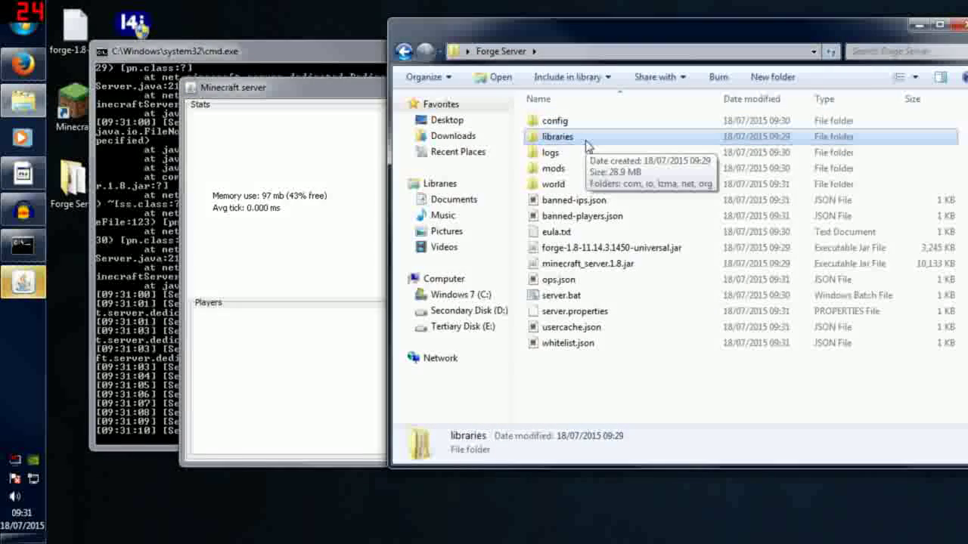
{"action": "double_click", "coordinate": [563, 155]}
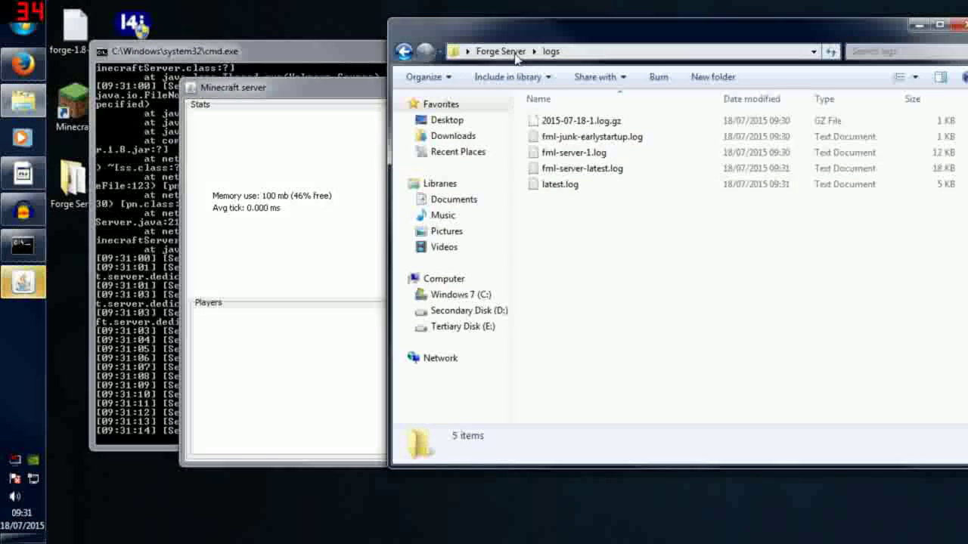
{"action": "key", "text": "BackSpace"}
{"action": "left_click", "coordinate": [563, 170]}
{"action": "double_click", "coordinate": [563, 171]}
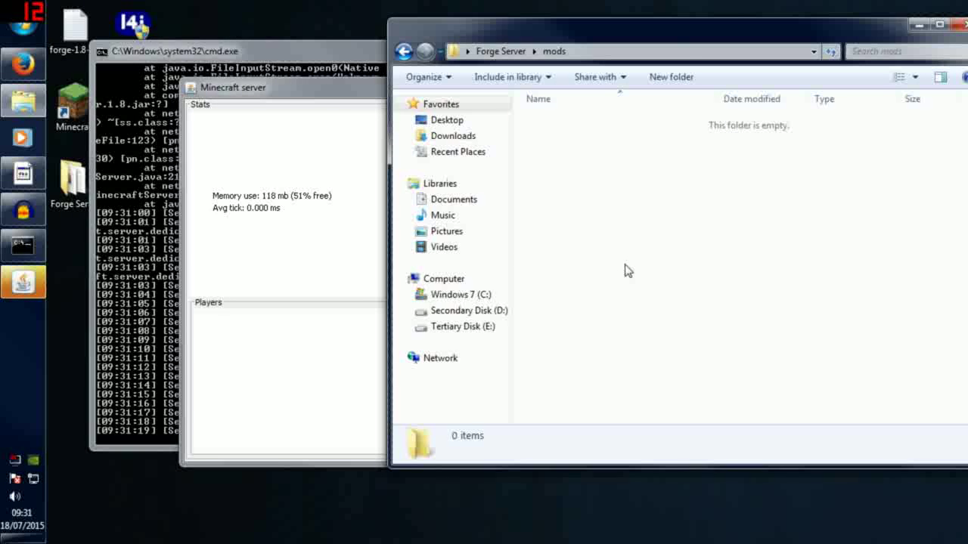
{"action": "left_click", "coordinate": [502, 53]}
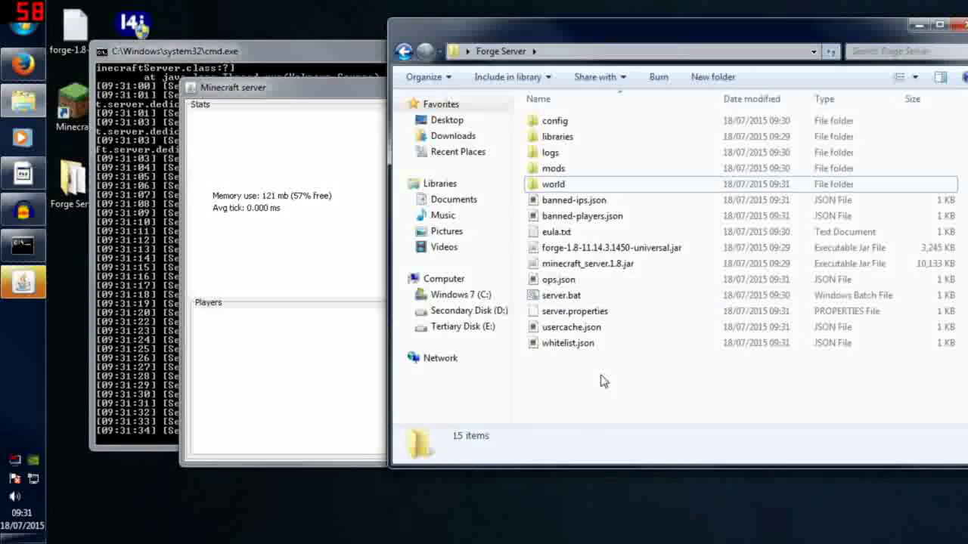
Bring the Minecraft server window forward, launch Minecraft 1.8 with the Forge profile, and close the Forge Server folder window.
{"action": "left_click", "coordinate": [342, 293]}
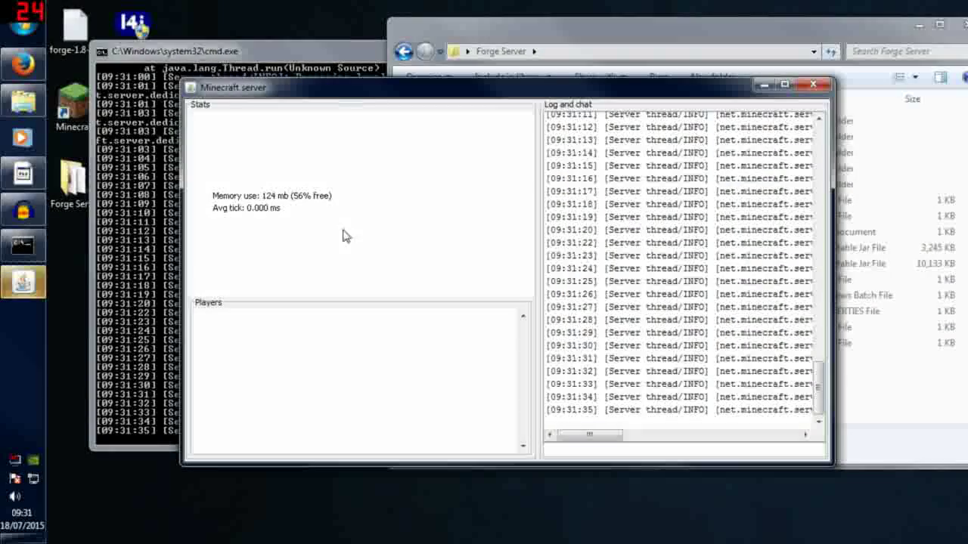
{"action": "mouse_move", "coordinate": [582, 437]}
{"action": "left_mouse_down"}
{"action": "mouse_move", "coordinate": [698, 441]}
{"action": "mouse_move", "coordinate": [589, 437]}
{"action": "left_mouse_up"}
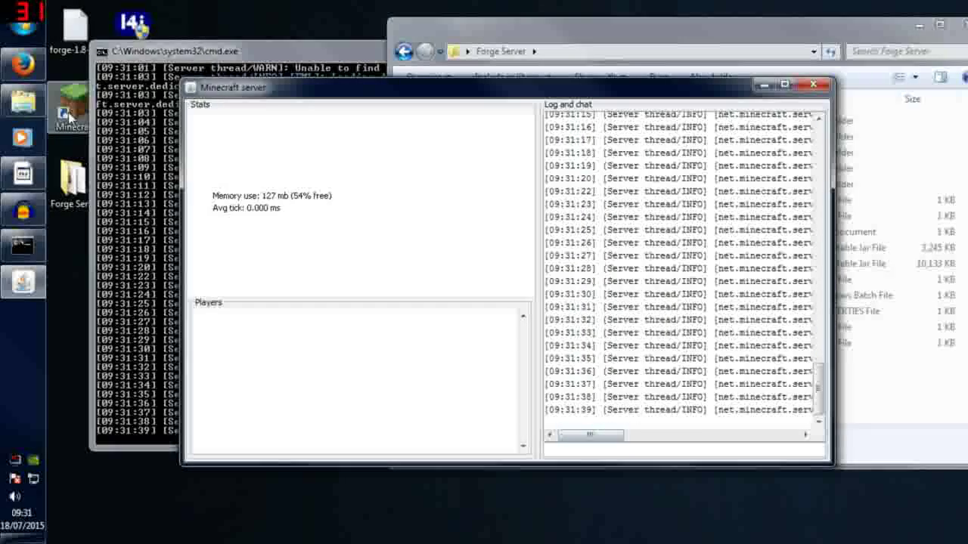
{"action": "double_click", "coordinate": [68, 110]}
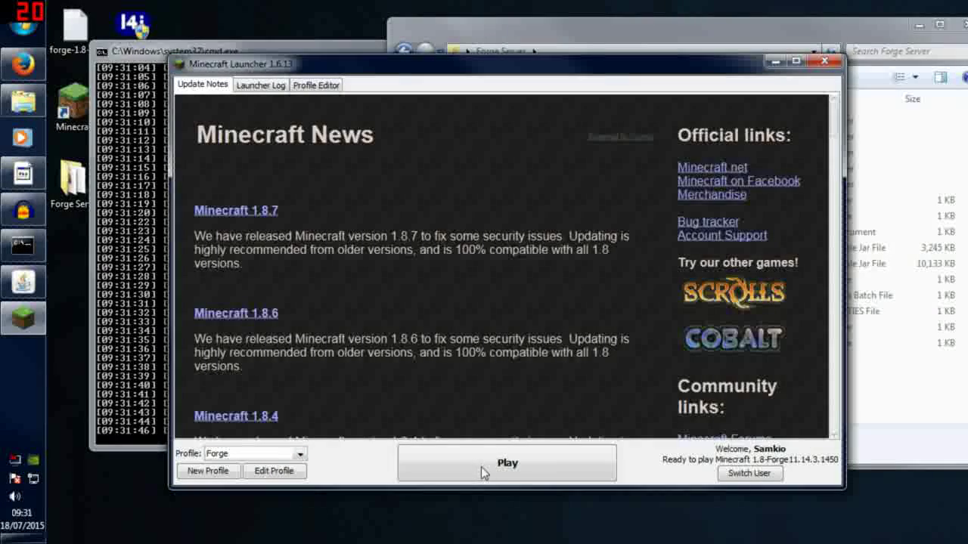
{"action": "left_click", "coordinate": [504, 471]}
{"action": "left_click_drag", "start_coordinate": [586, 40], "coordinate": [521, 39]}
{"action": "left_click", "coordinate": [855, 25]}
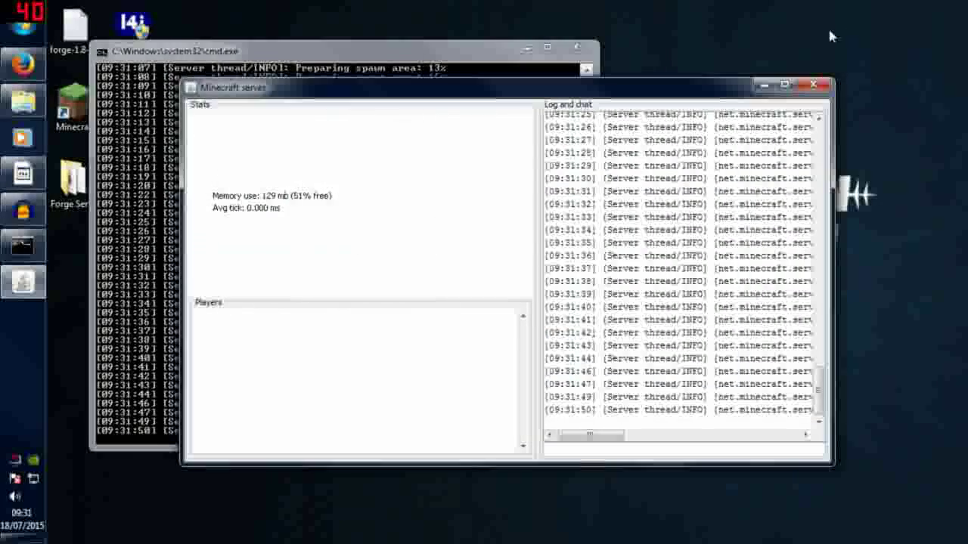
Reposition the Minecraft server window and examine its log for the spawn area preparation and startup status.
{"action": "mouse_move", "coordinate": [610, 437]}
{"action": "left_mouse_down"}
{"action": "mouse_move", "coordinate": [665, 436]}
{"action": "mouse_move", "coordinate": [597, 436]}
{"action": "mouse_move", "coordinate": [680, 436]}
{"action": "mouse_move", "coordinate": [597, 436]}
{"action": "left_mouse_up"}
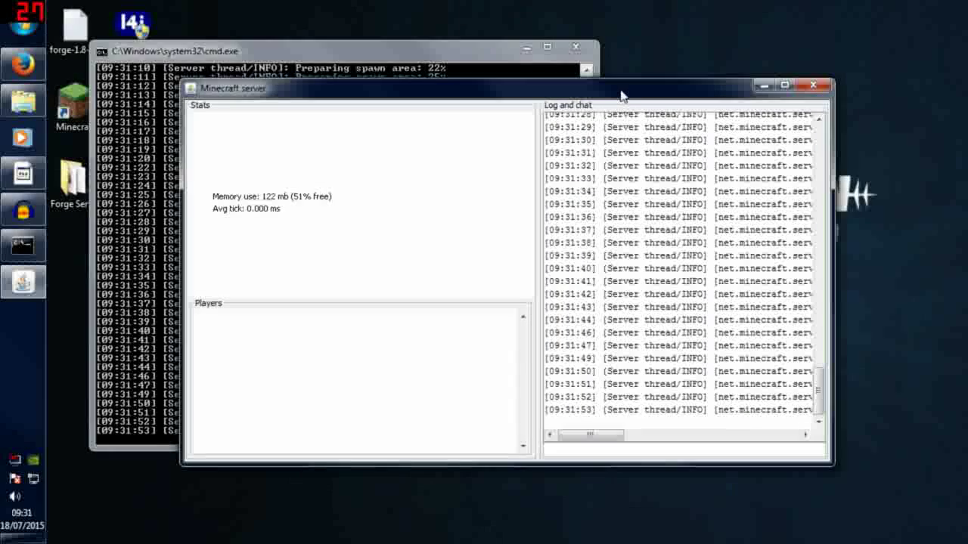
{"action": "left_click_drag", "start_coordinate": [621, 94], "coordinate": [685, 80]}
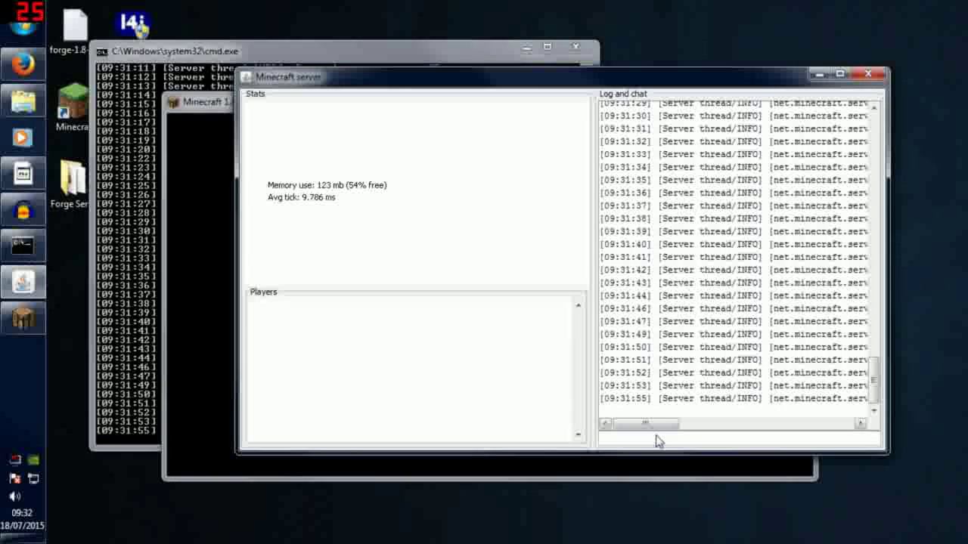
{"action": "left_click_drag", "start_coordinate": [659, 424], "coordinate": [740, 428]}
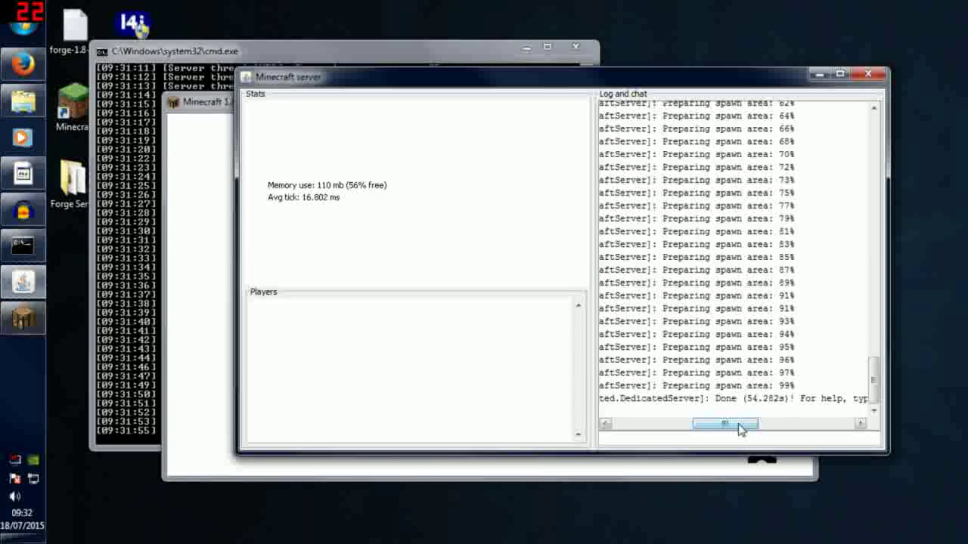
{"action": "left_click_drag", "start_coordinate": [741, 429], "coordinate": [755, 429]}
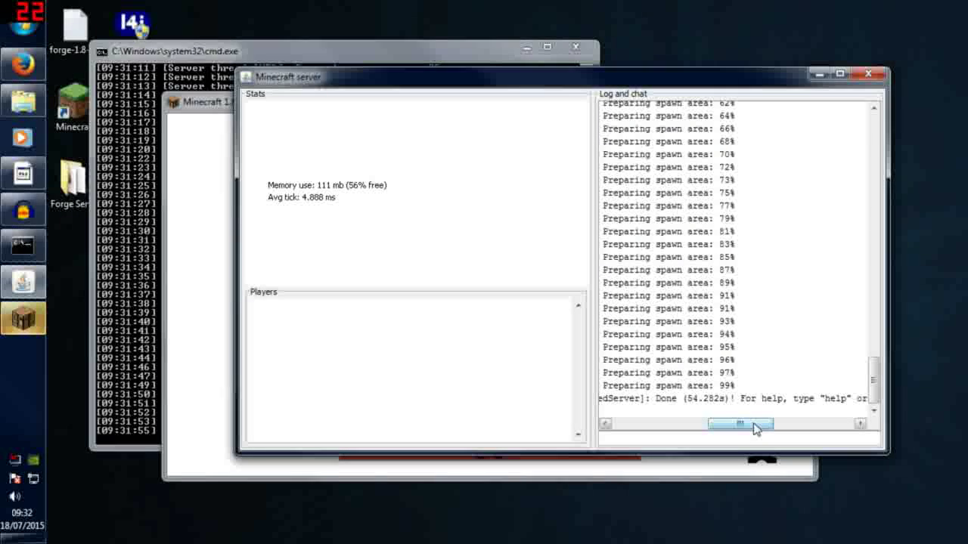
{"action": "mouse_move", "coordinate": [755, 429]}
{"action": "left_mouse_down"}
{"action": "mouse_move", "coordinate": [781, 429]}
{"action": "mouse_move", "coordinate": [768, 433]}
{"action": "left_mouse_up"}
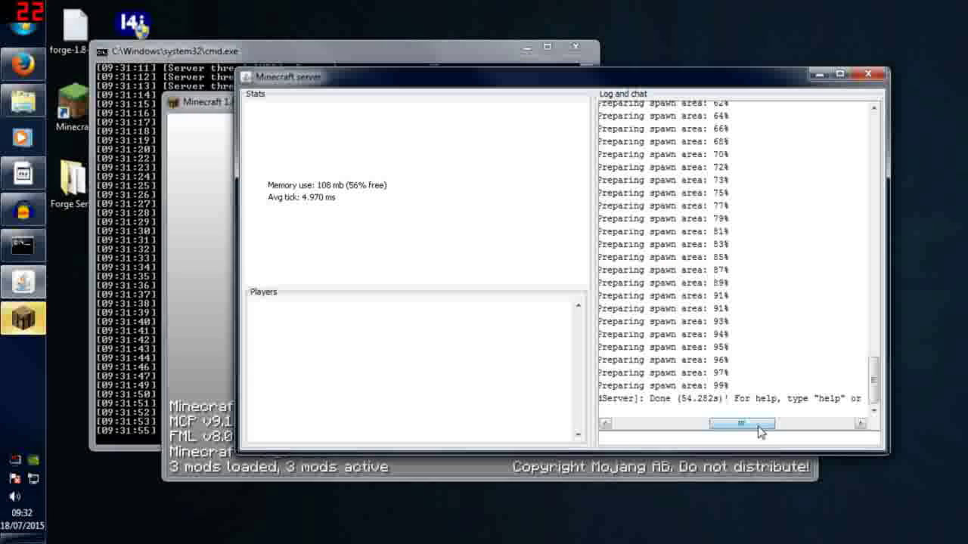
Switch to the Minecraft 1.8 game, open its multiplayer screen, and allow its Java binary through Windows Firewall on public networks.
{"action": "left_click", "coordinate": [177, 303]}
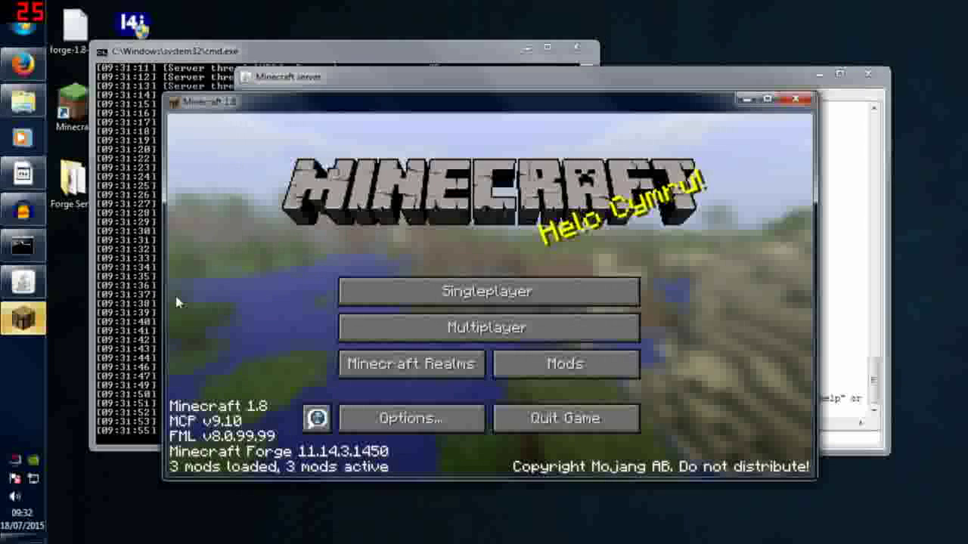
{"action": "left_click_drag", "start_coordinate": [439, 108], "coordinate": [413, 108]}
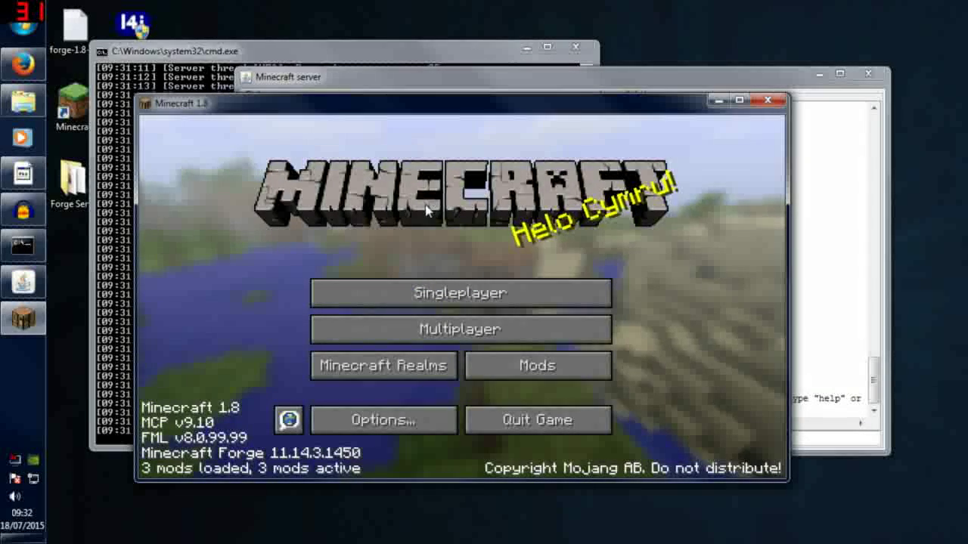
{"action": "left_click", "coordinate": [423, 331]}
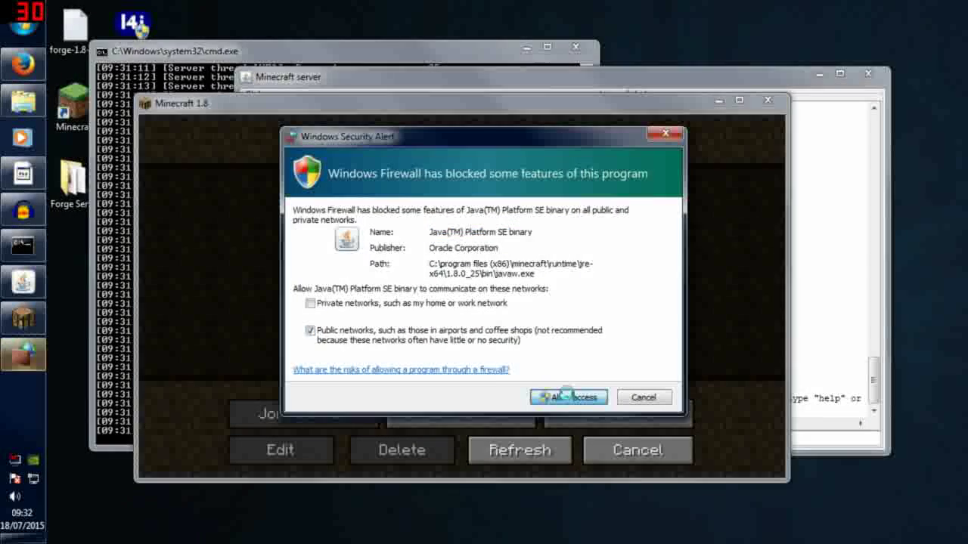
{"action": "left_click", "coordinate": [544, 401]}
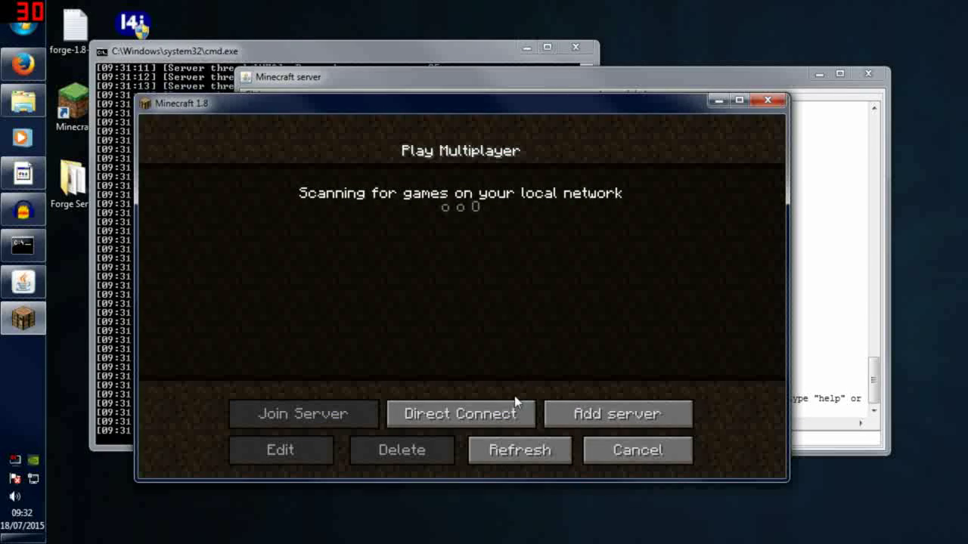
Join the local server by direct connection, using localhost as the server address.
{"action": "left_click", "coordinate": [457, 413]}
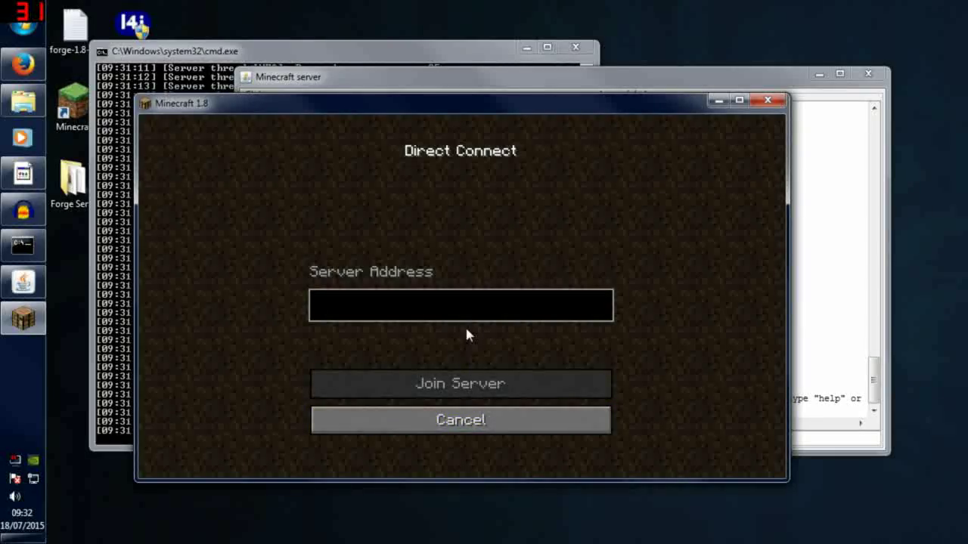
{"action": "type", "text": "localhos"}
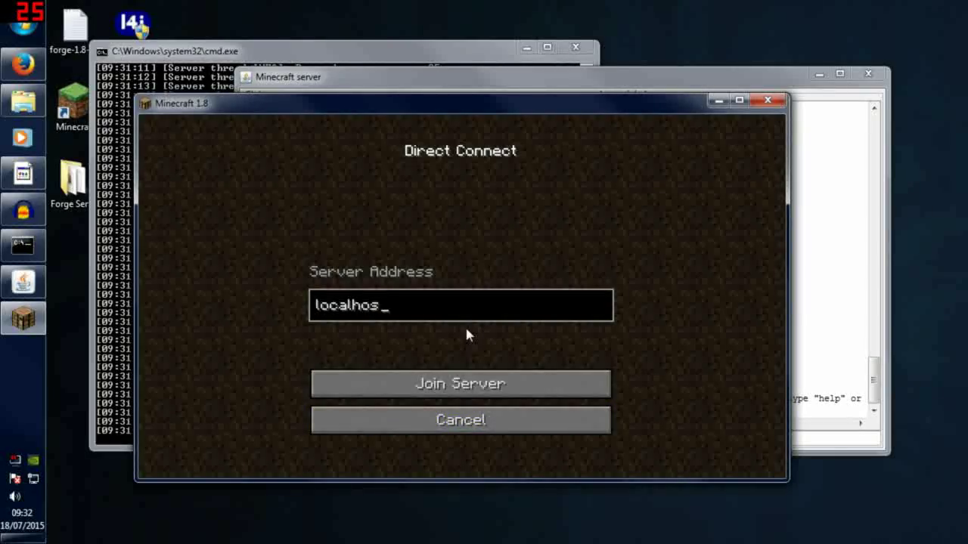
{"action": "type", "text": "t"}
{"action": "left_click", "coordinate": [464, 384]}
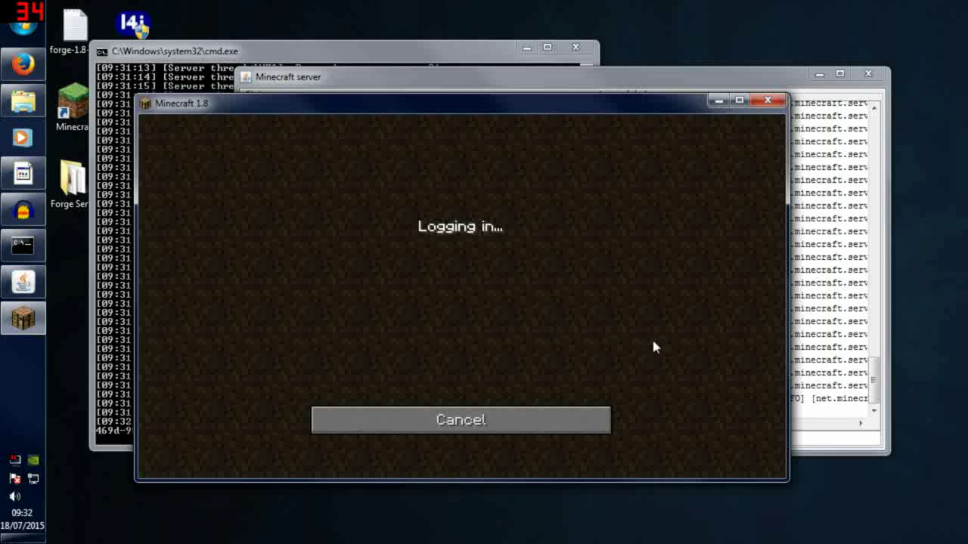
Check the latest entries in the server log for the player's login and return to play in the Minecraft game.
{"action": "left_click", "coordinate": [828, 363]}
{"action": "left_click", "coordinate": [685, 426]}
{"action": "left_click_drag", "start_coordinate": [675, 429], "coordinate": [818, 426]}
{"action": "left_click", "coordinate": [226, 324]}
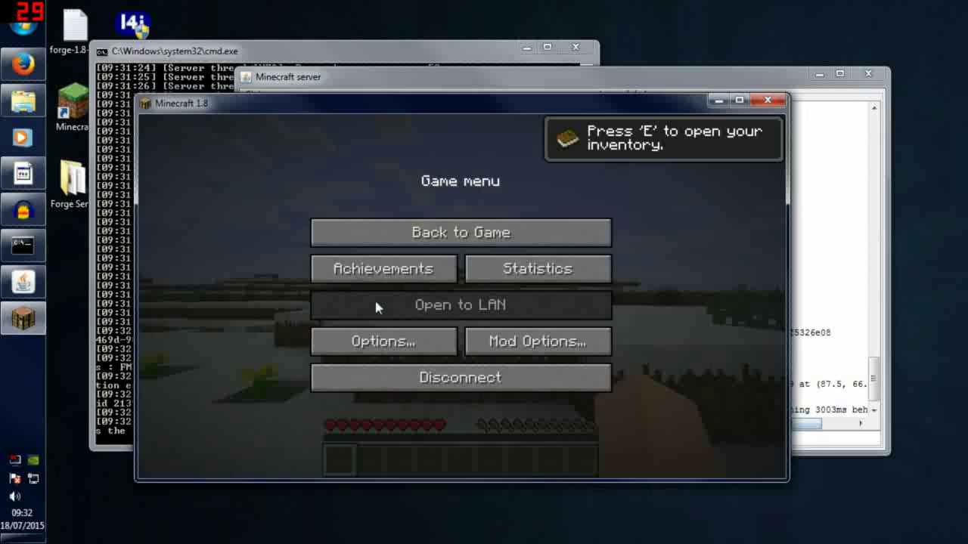
{"action": "left_click", "coordinate": [460, 231]}
{"action": "mouse_move", "coordinate": [461, 297]}
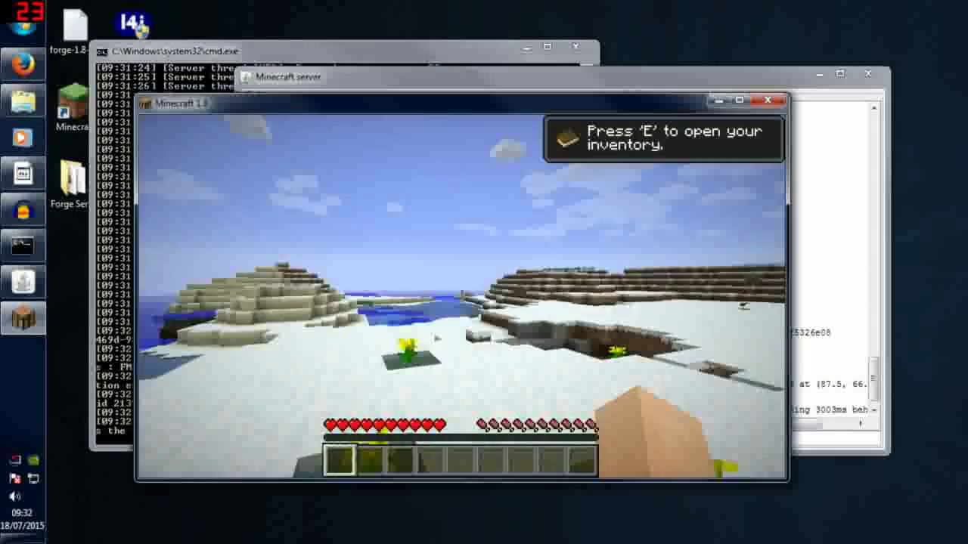